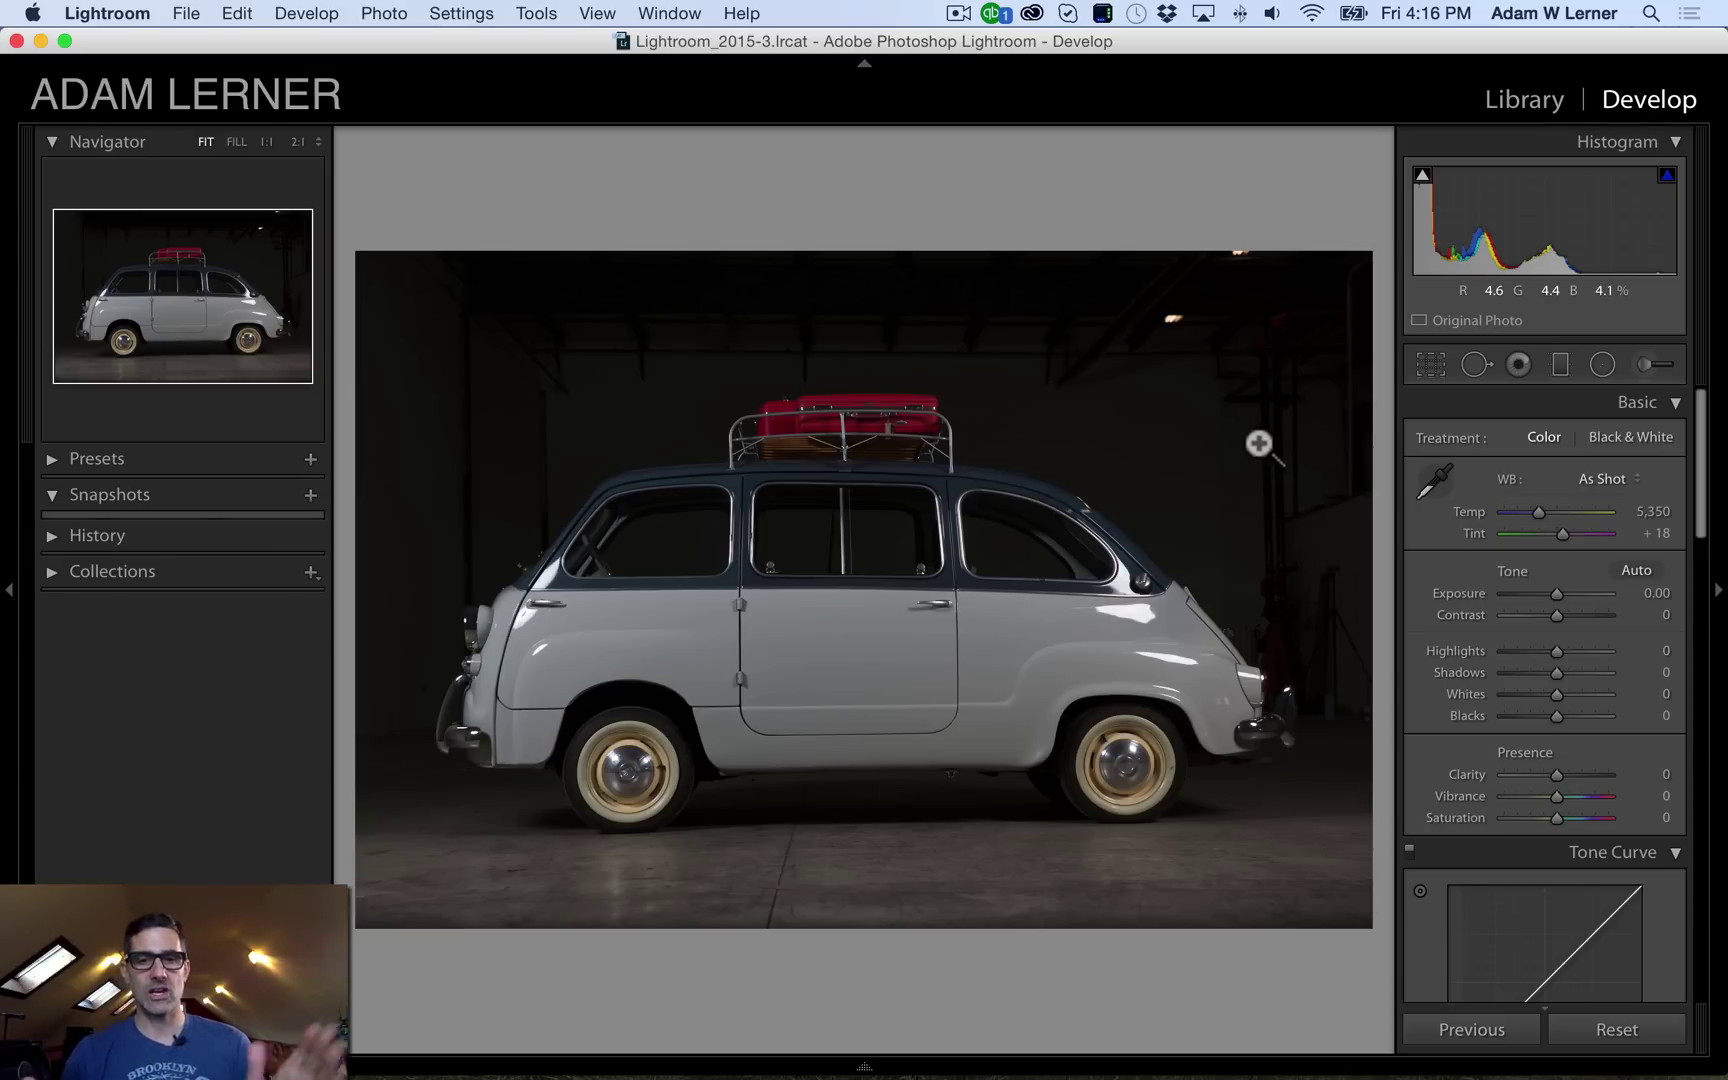
- Rotate the Fiat photo to 1.10° after trying 0.60° and 1.20°, then apply the crop
{"action": "key", "text": "r"}
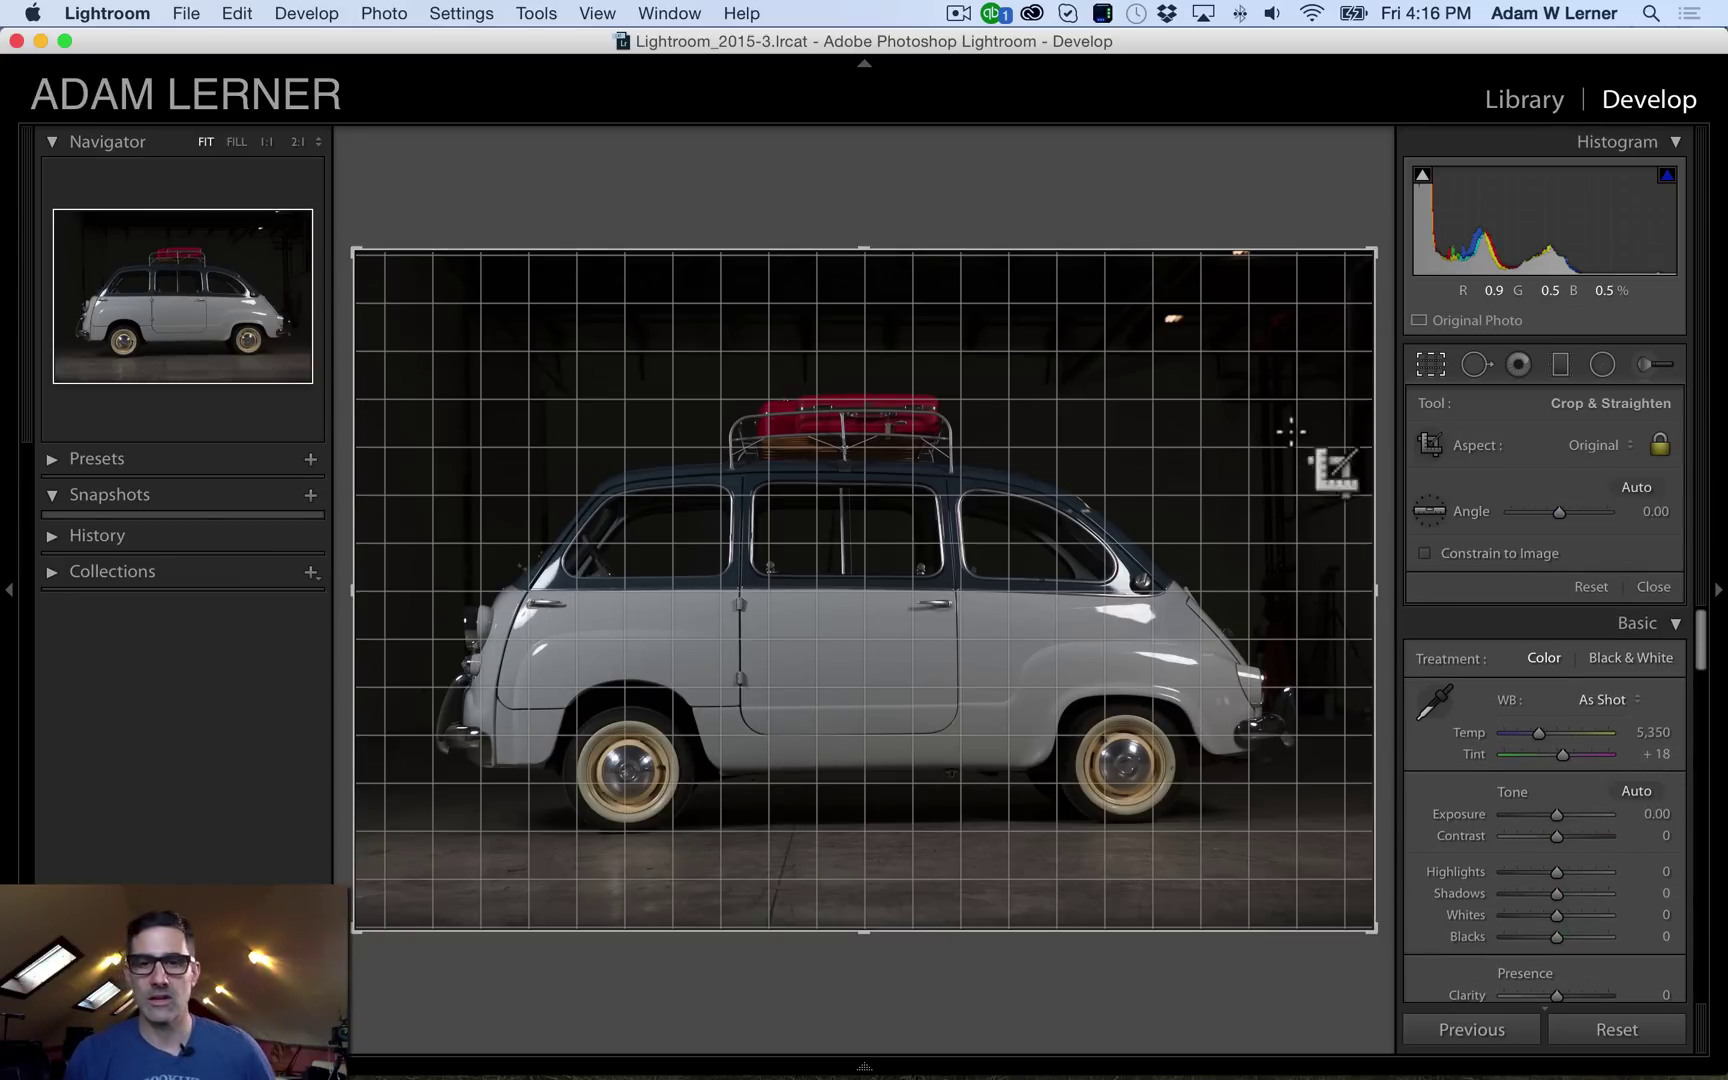
{"action": "left_click", "coordinate": [1646, 508]}
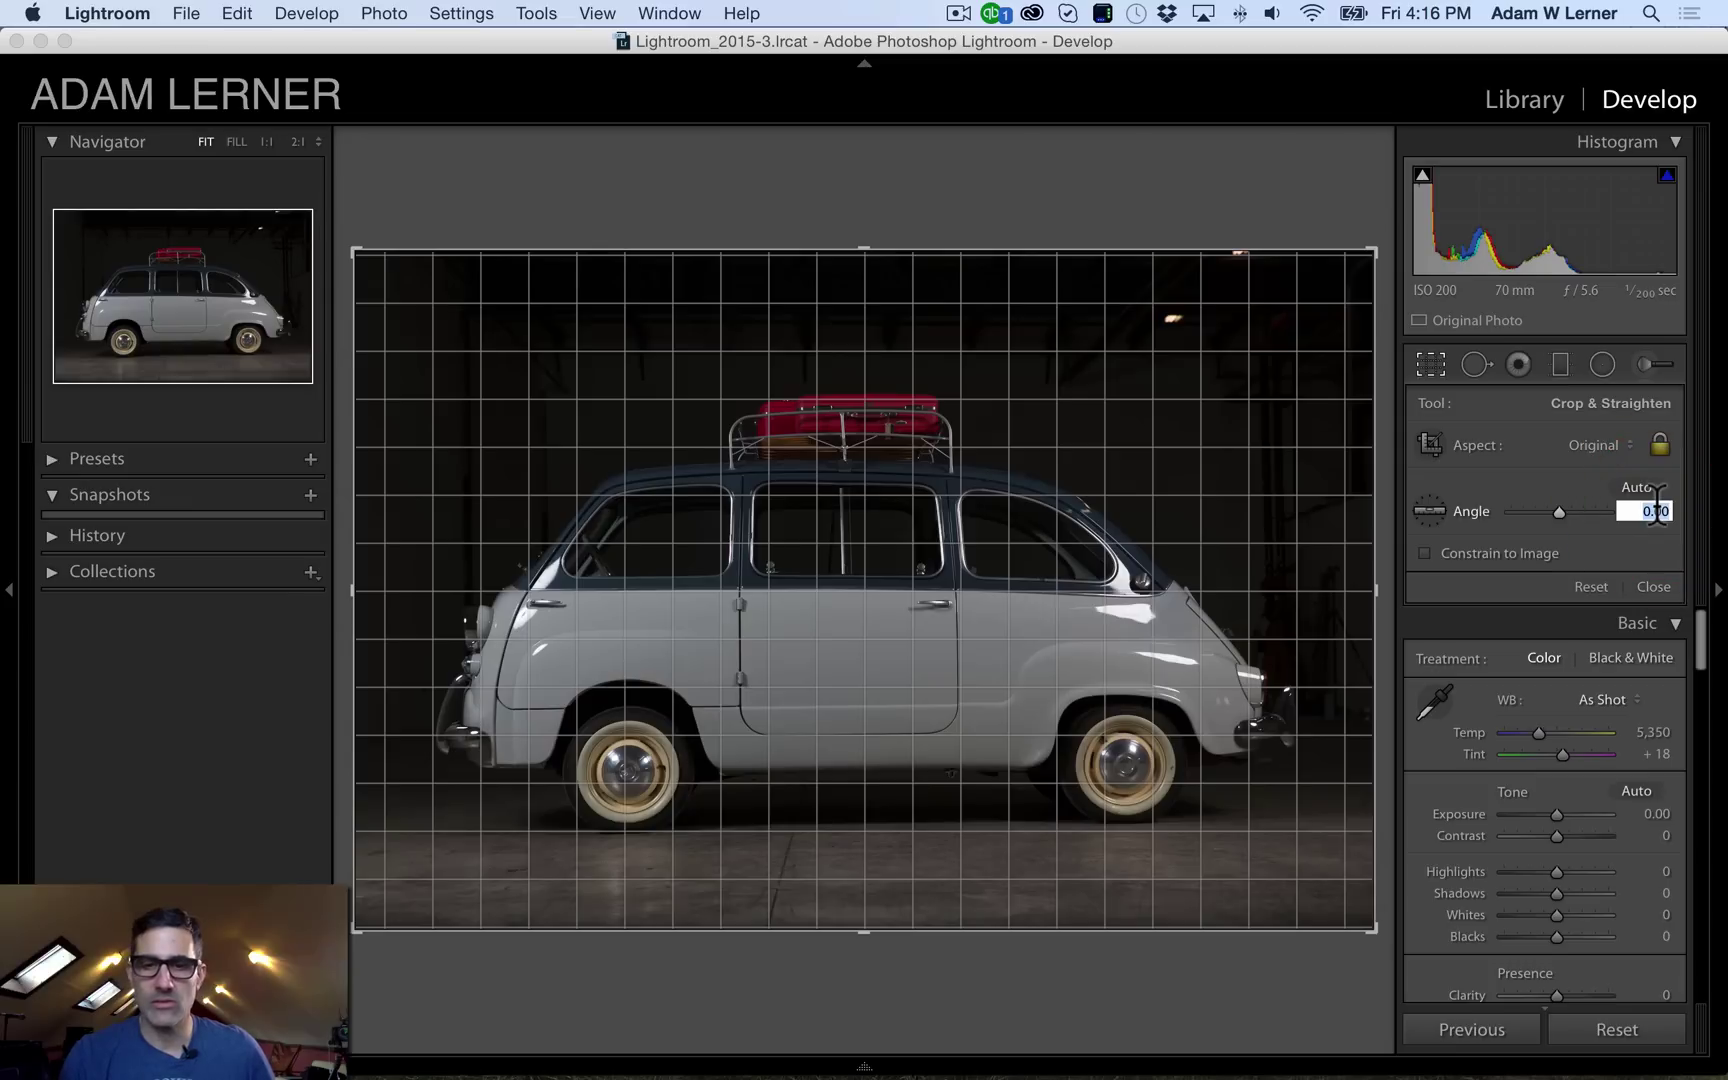
{"action": "type", "text": "0.6"}
{"action": "key", "text": "Return"}
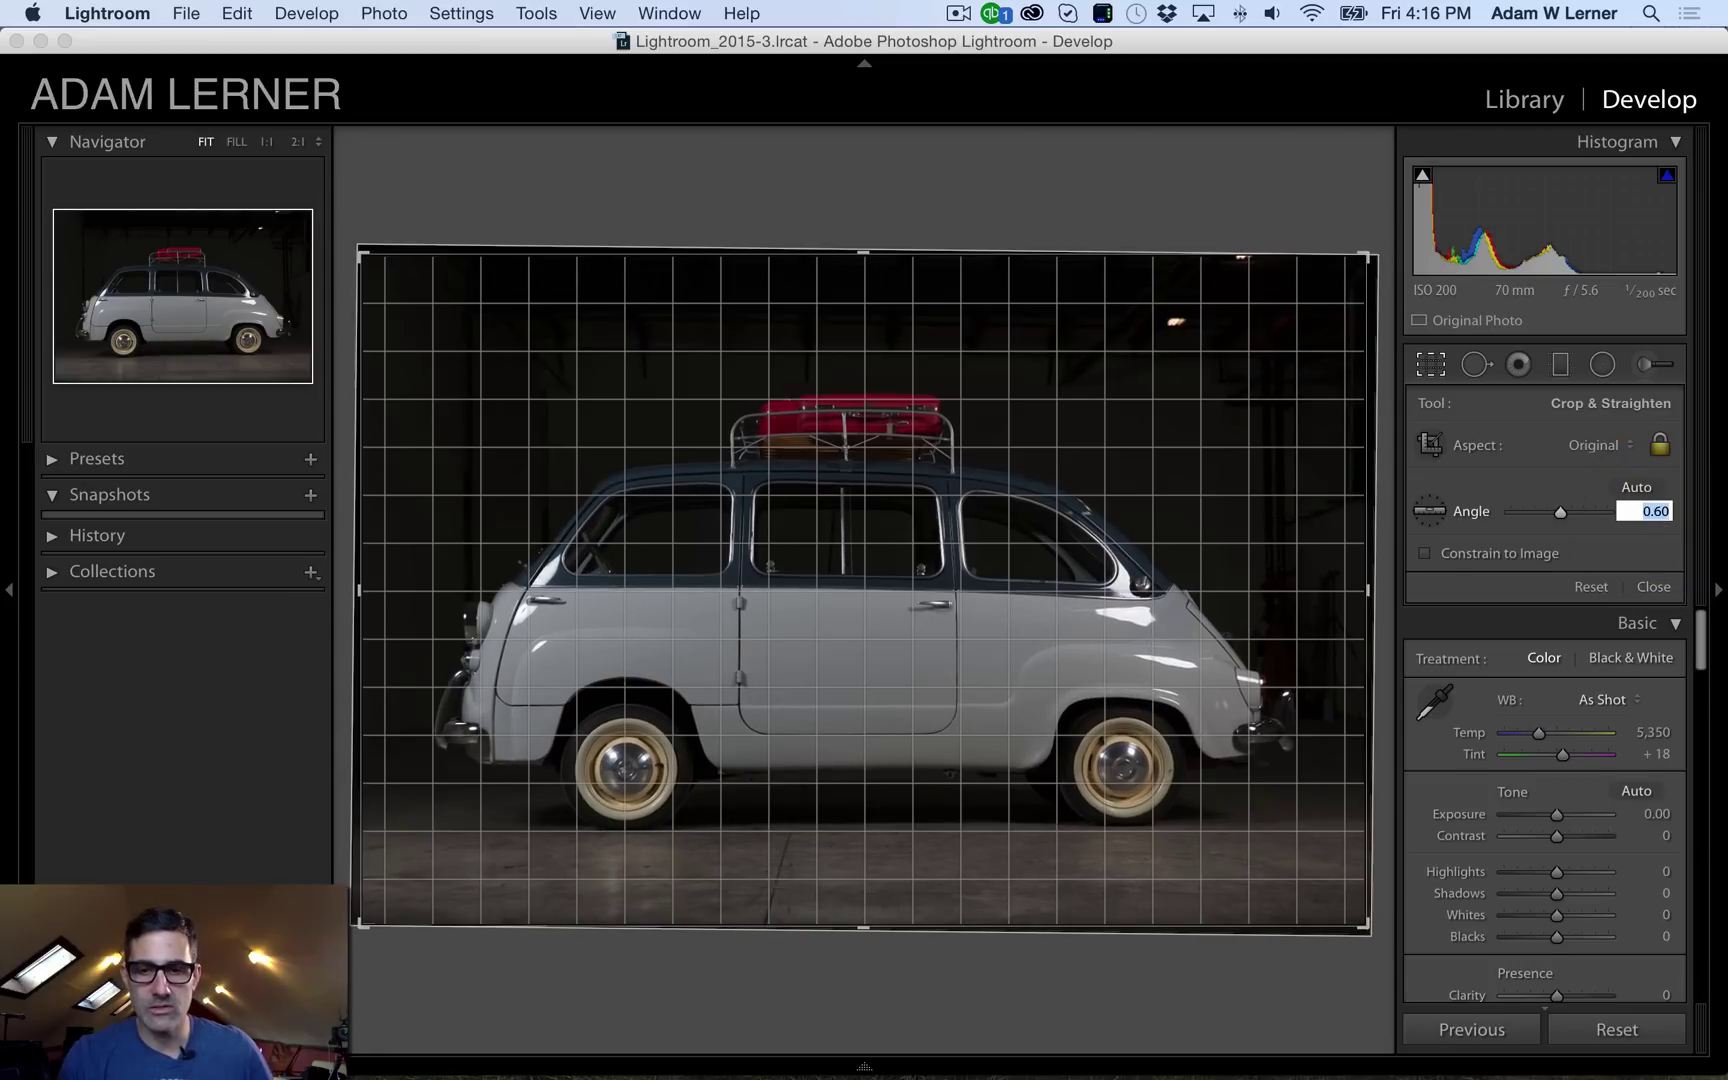
{"action": "type", "text": "1.1"}
{"action": "key", "text": "Return"}
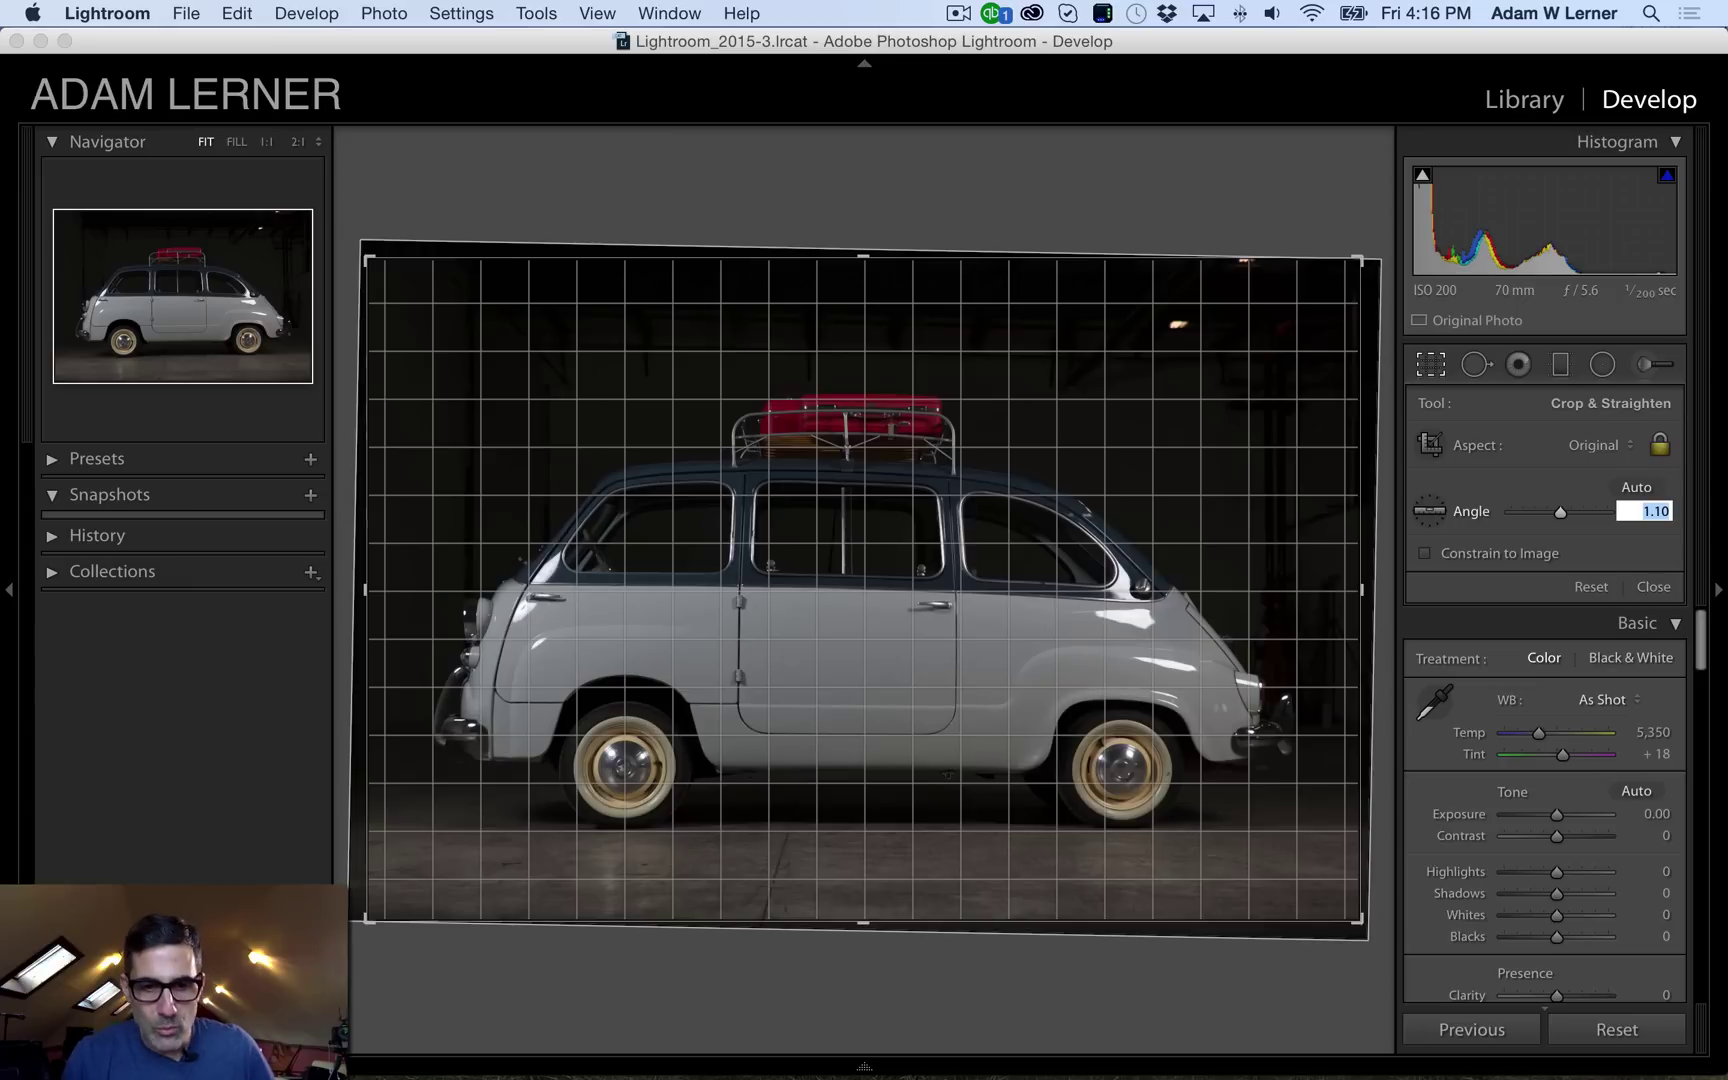
{"action": "type", "text": "1.2"}
{"action": "key", "text": "Return"}
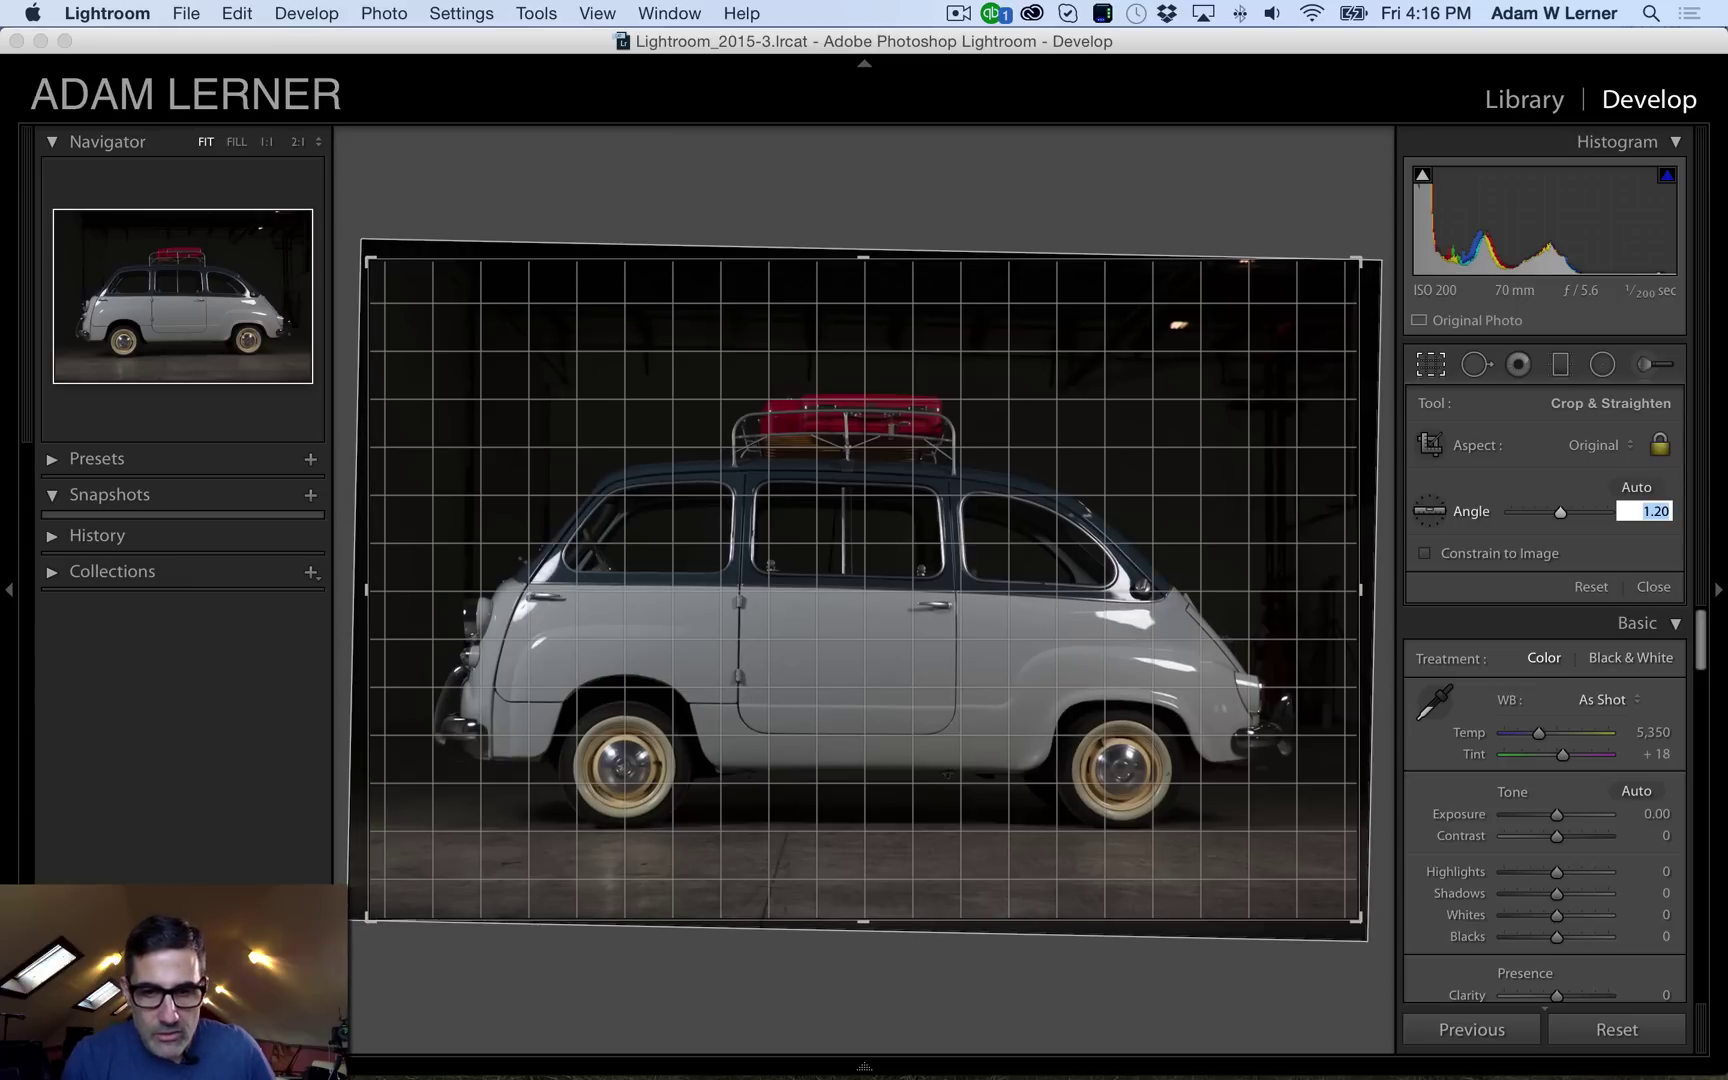
{"action": "type", "text": "1.1"}
{"action": "key", "text": "Return"}
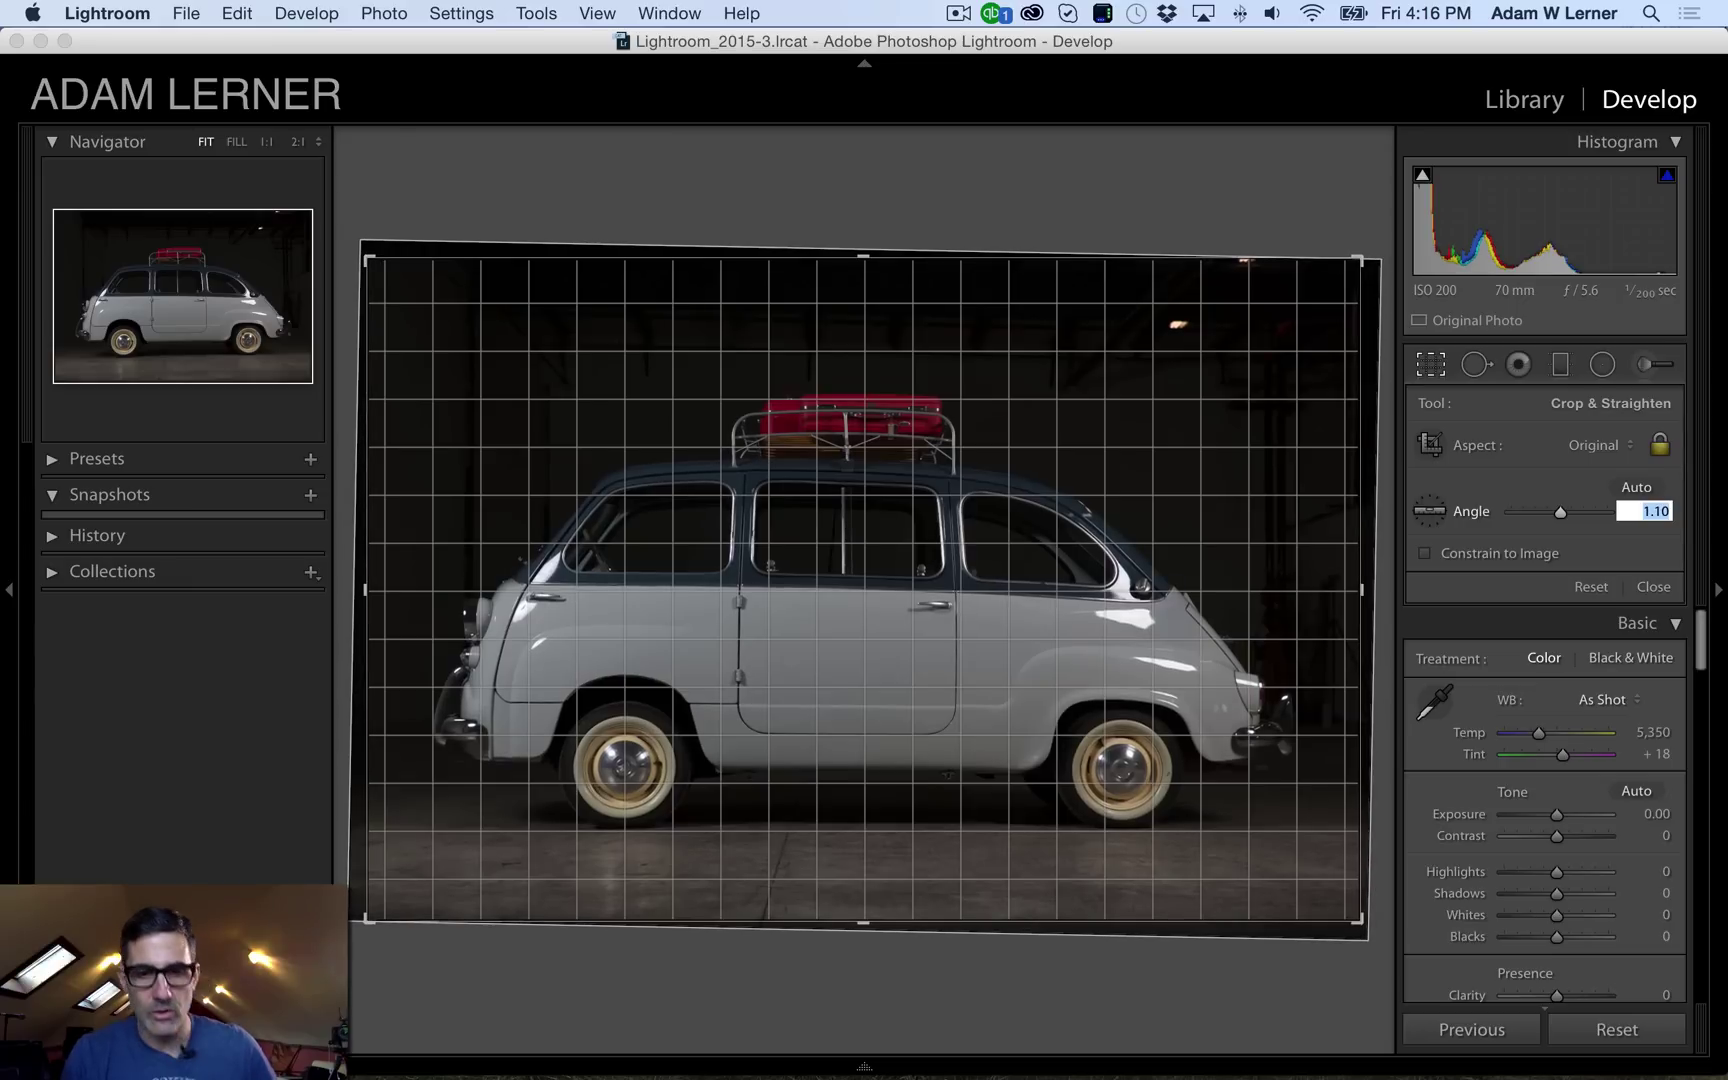
{"action": "key", "text": "Return"}
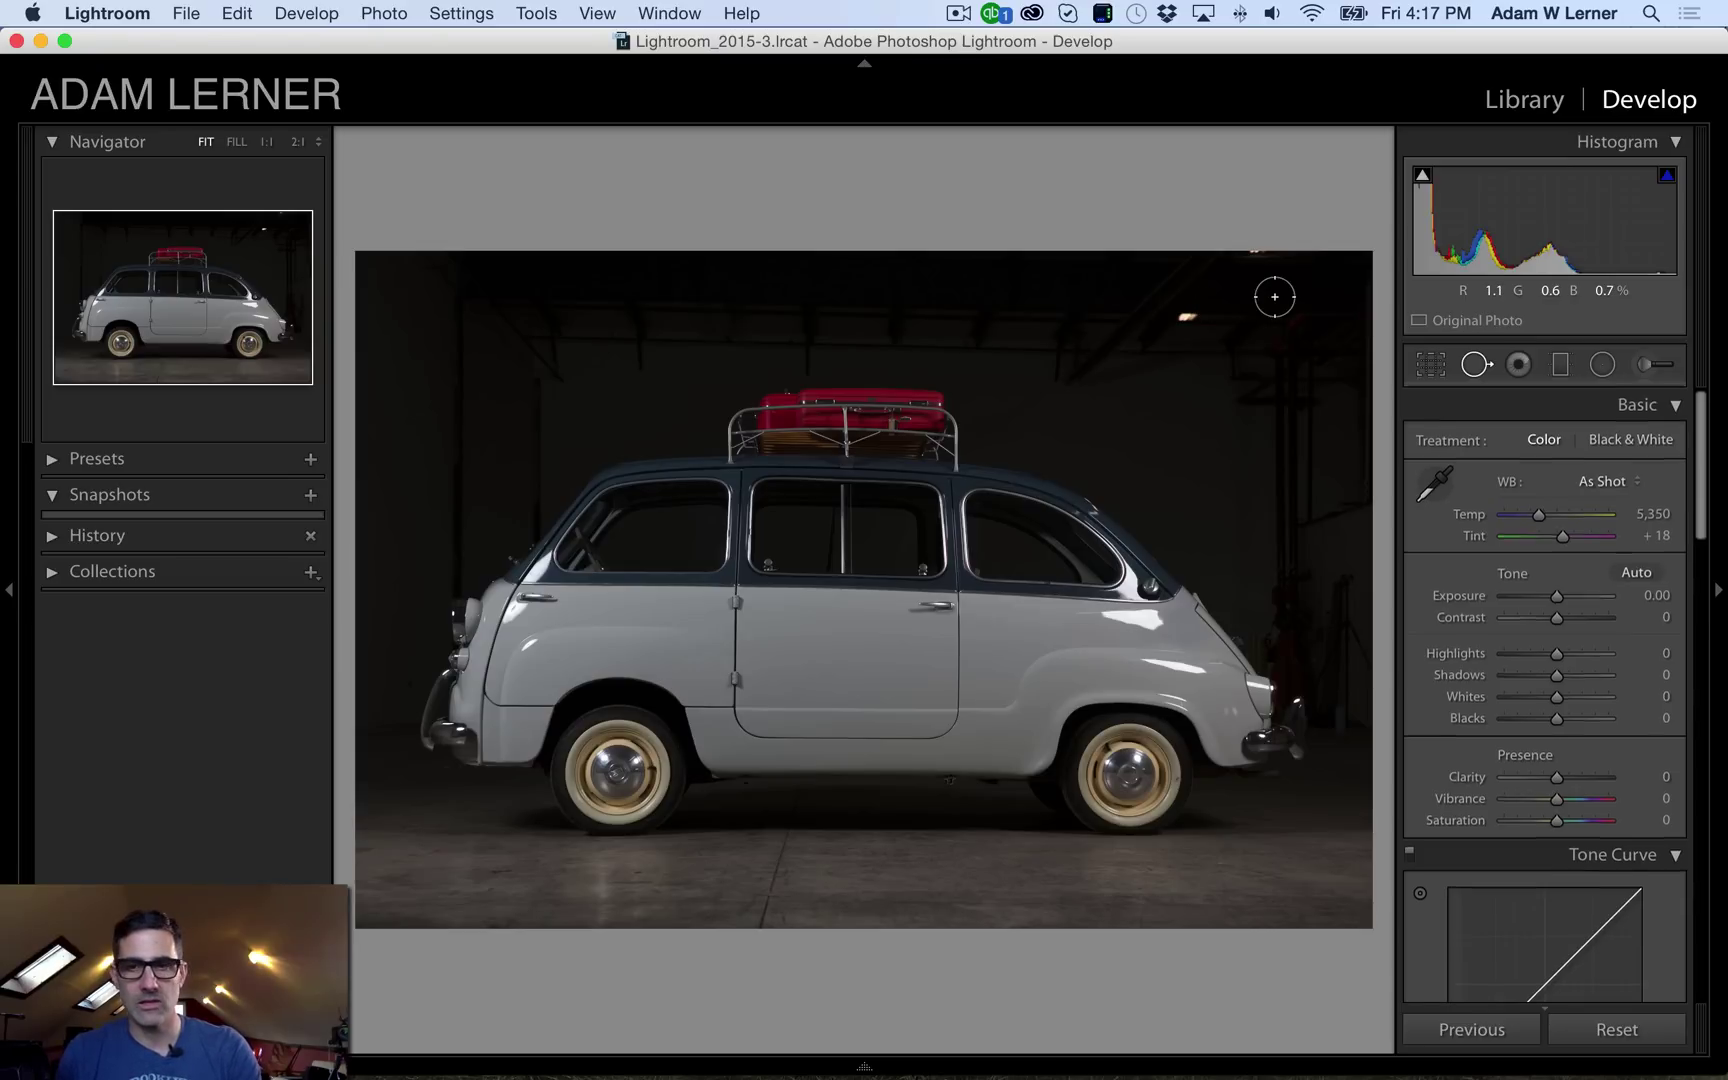
- Clone out the two bright light spots near the top edge of the dark background
{"action": "key", "text": "q"}
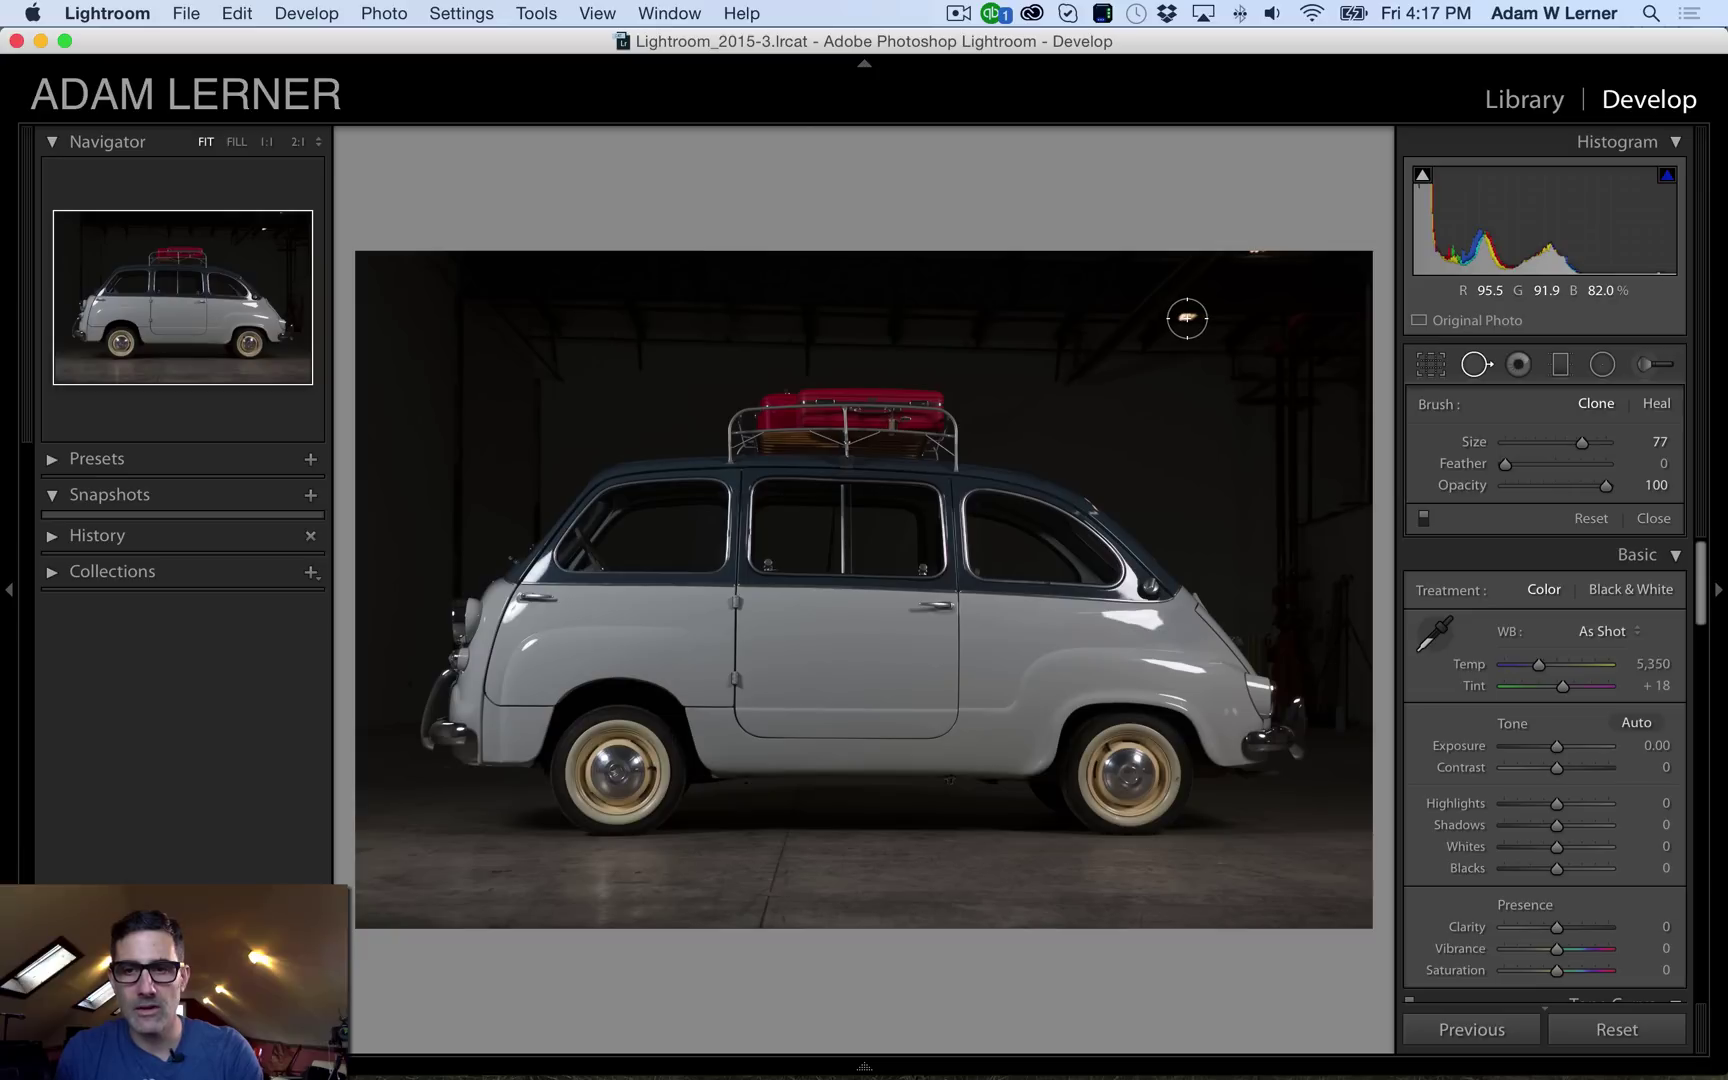
{"action": "left_click", "coordinate": [1187, 318]}
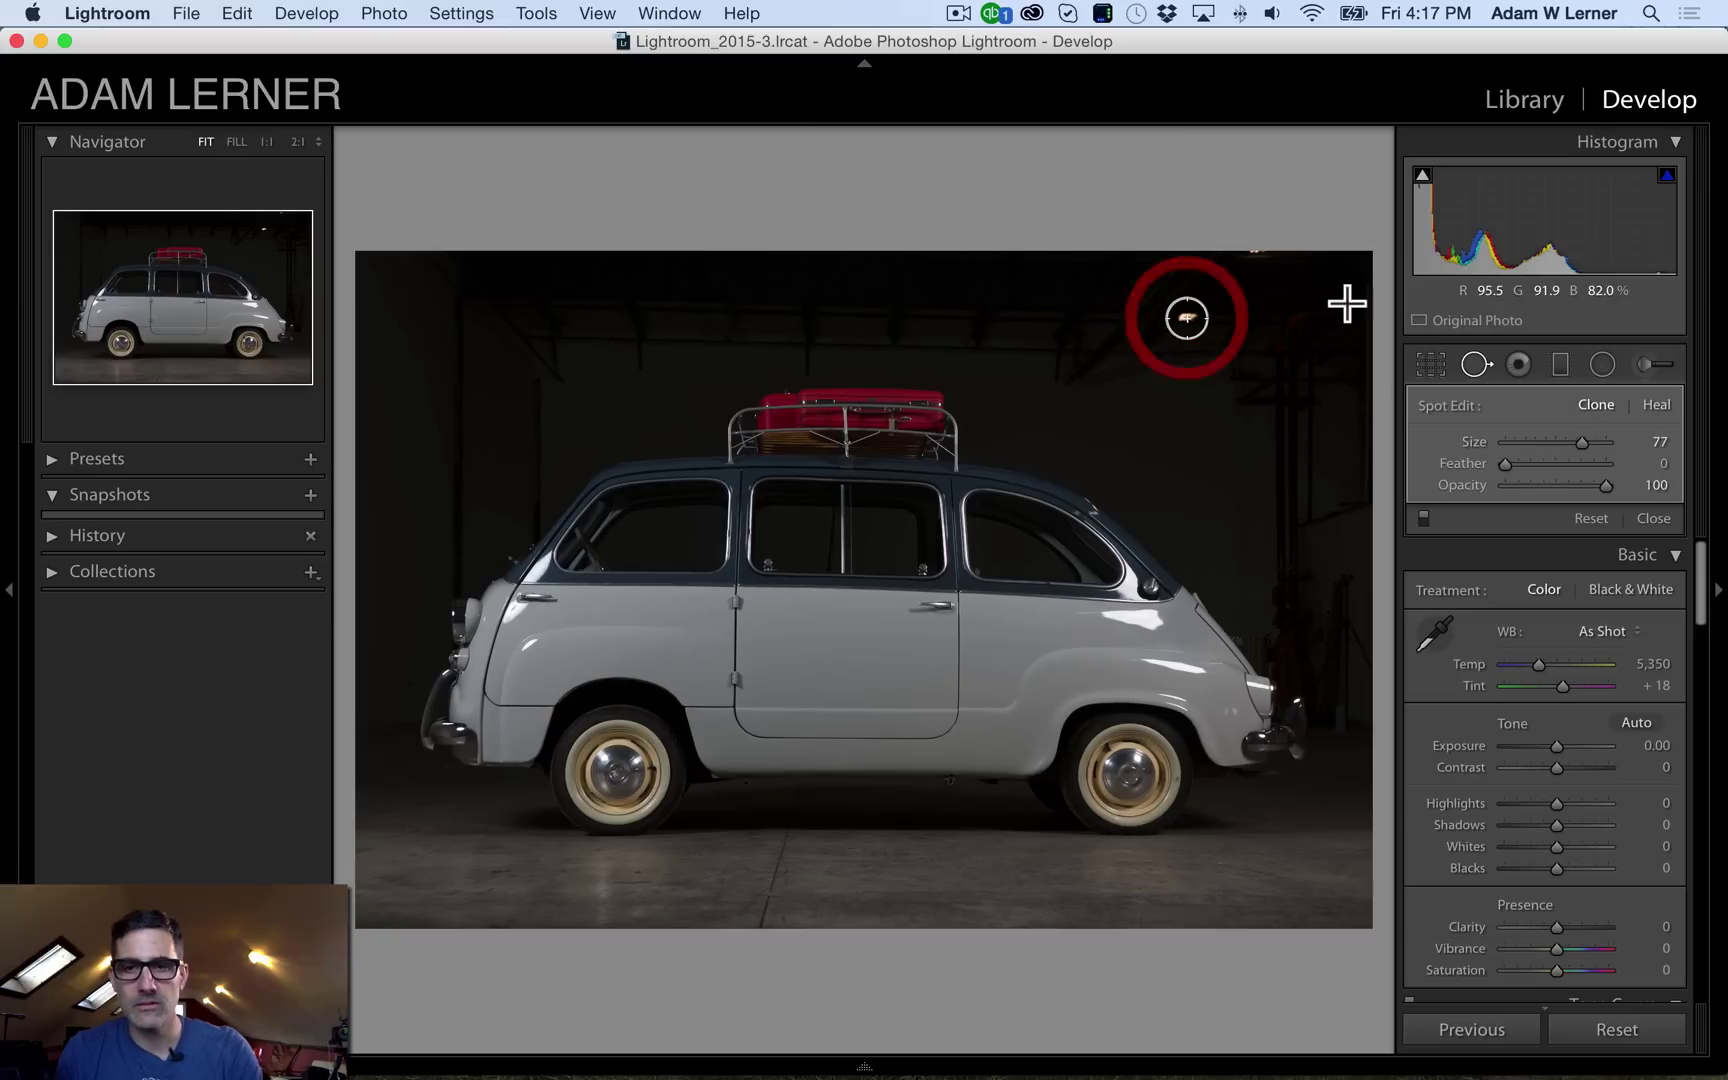
{"action": "left_click", "coordinate": [1257, 253]}
{"action": "key", "text": "q"}
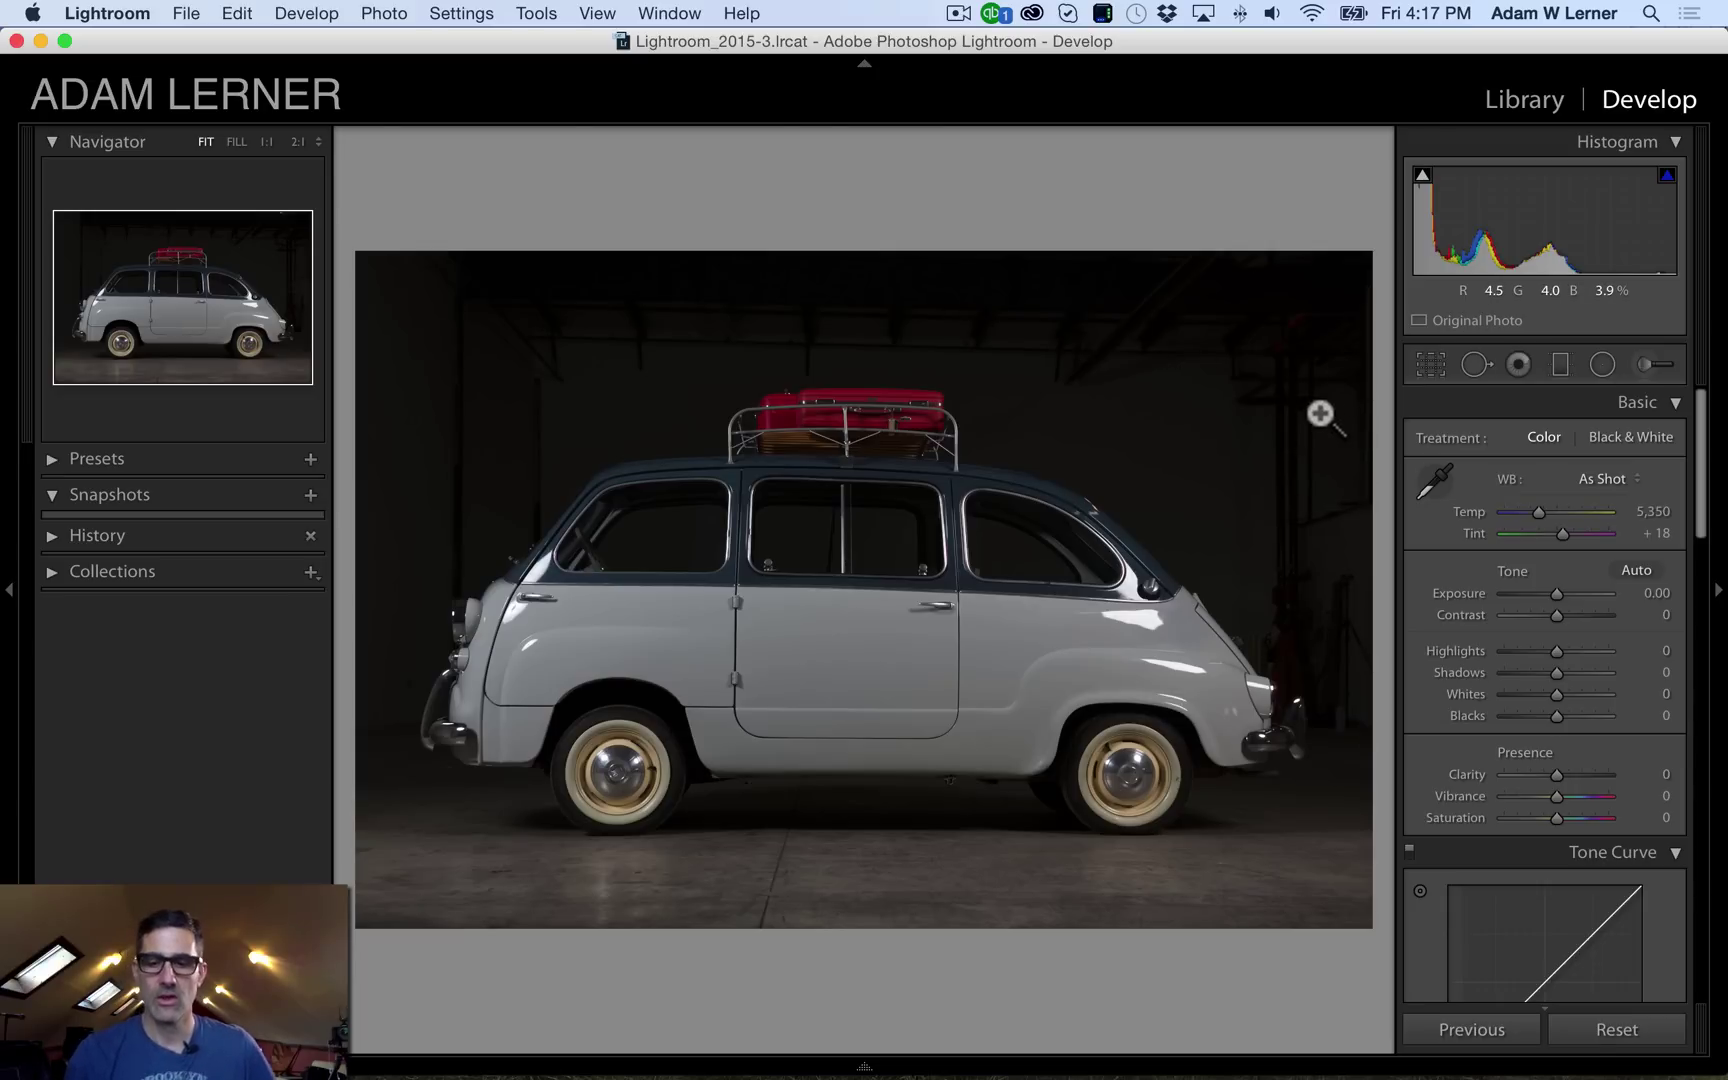
{"action": "key", "text": "k"}
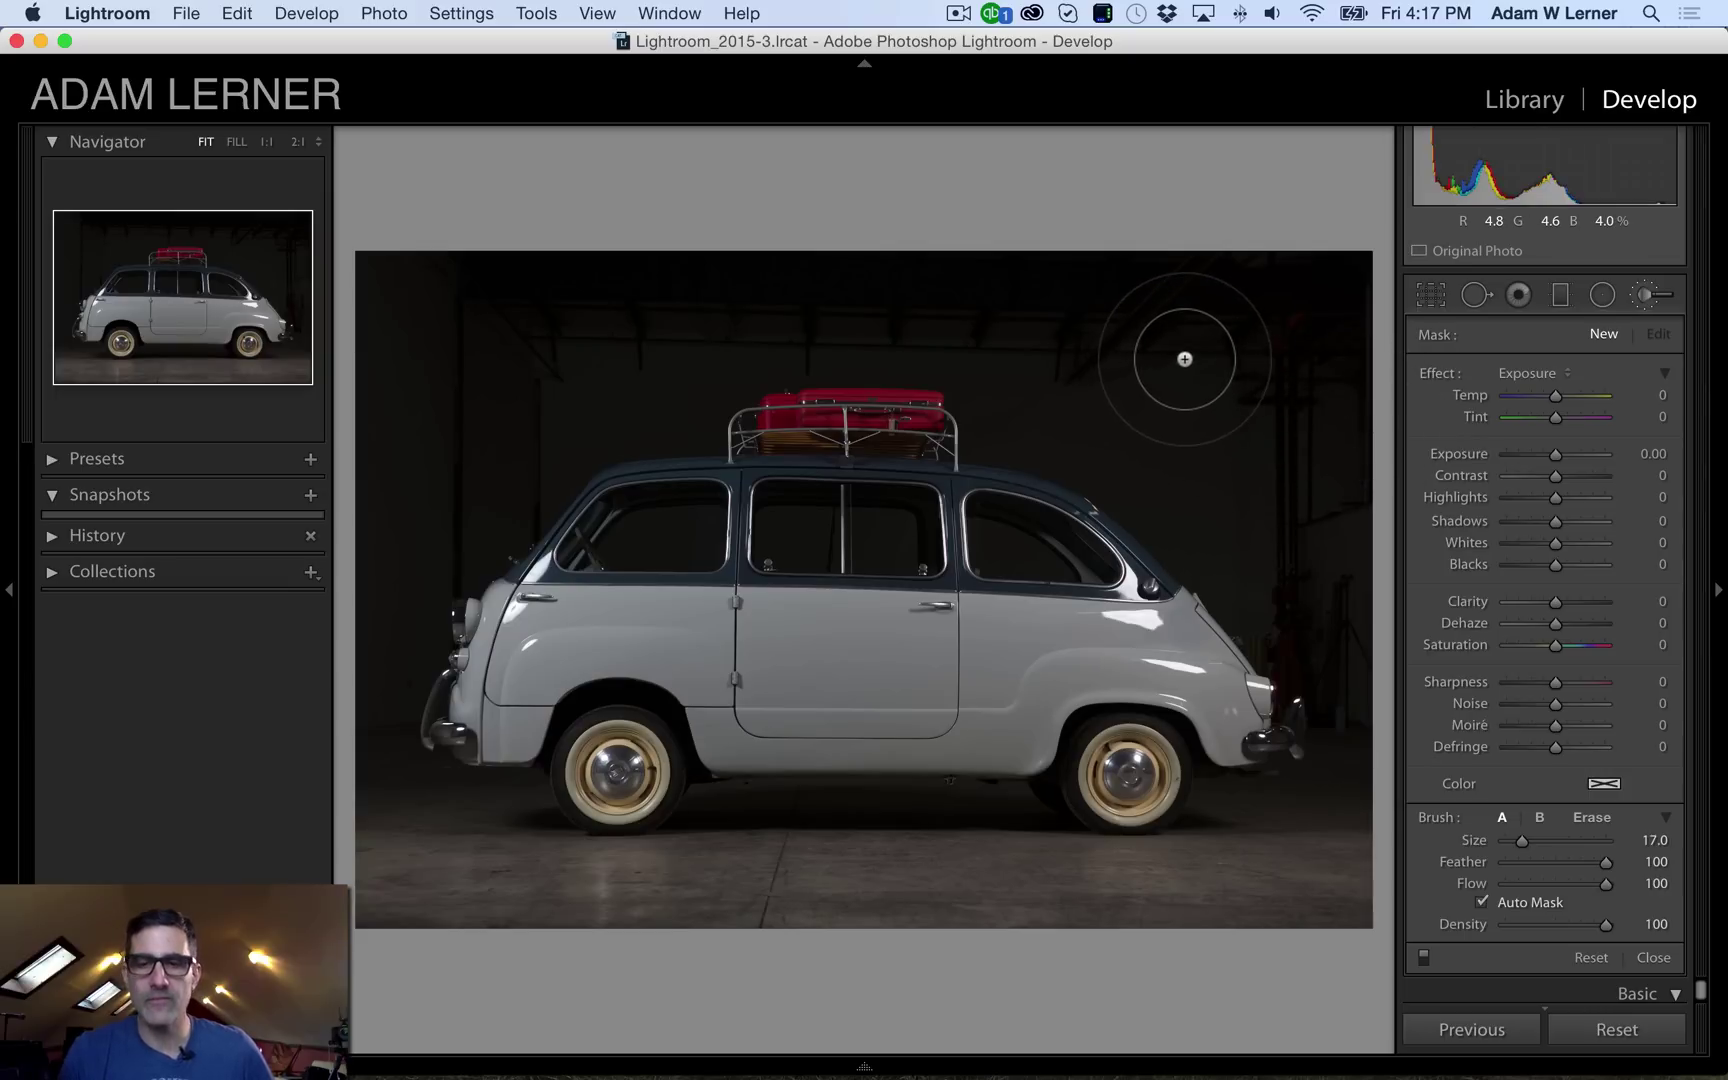
- Paint the adjustment mask over the top-left and top garage background, with the mask overlay shown
{"action": "scroll", "coordinate": [1190, 350], "scroll_direction": "up", "scroll_amount": 5}
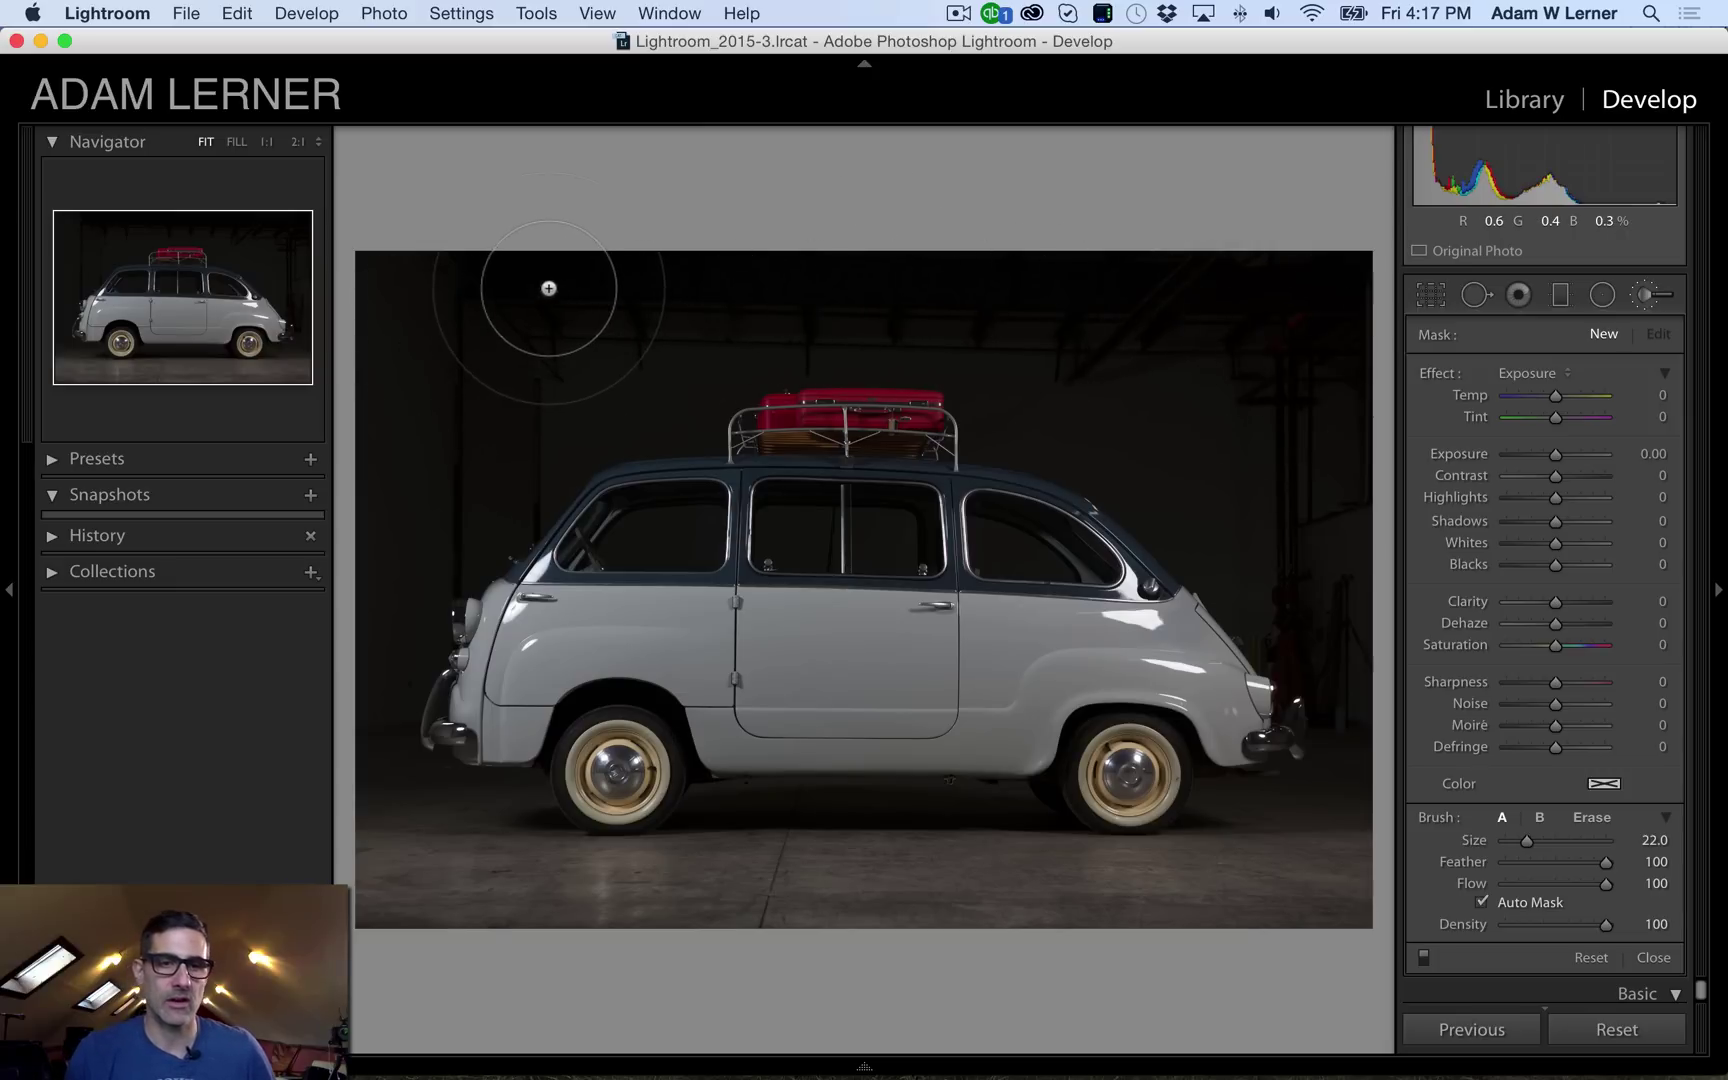
{"action": "mouse_move", "coordinate": [549, 288]}
{"action": "left_mouse_down"}
{"action": "mouse_move", "coordinate": [378, 336]}
{"action": "mouse_move", "coordinate": [501, 316]}
{"action": "mouse_move", "coordinate": [598, 347]}
{"action": "mouse_move", "coordinate": [540, 355]}
{"action": "mouse_move", "coordinate": [585, 321]}
{"action": "mouse_move", "coordinate": [552, 351]}
{"action": "mouse_move", "coordinate": [459, 363]}
{"action": "mouse_move", "coordinate": [420, 409]}
{"action": "mouse_move", "coordinate": [435, 423]}
{"action": "mouse_move", "coordinate": [374, 505]}
{"action": "mouse_move", "coordinate": [339, 664]}
{"action": "left_mouse_up"}
{"action": "key", "text": "]"}
{"action": "key", "text": "o"}
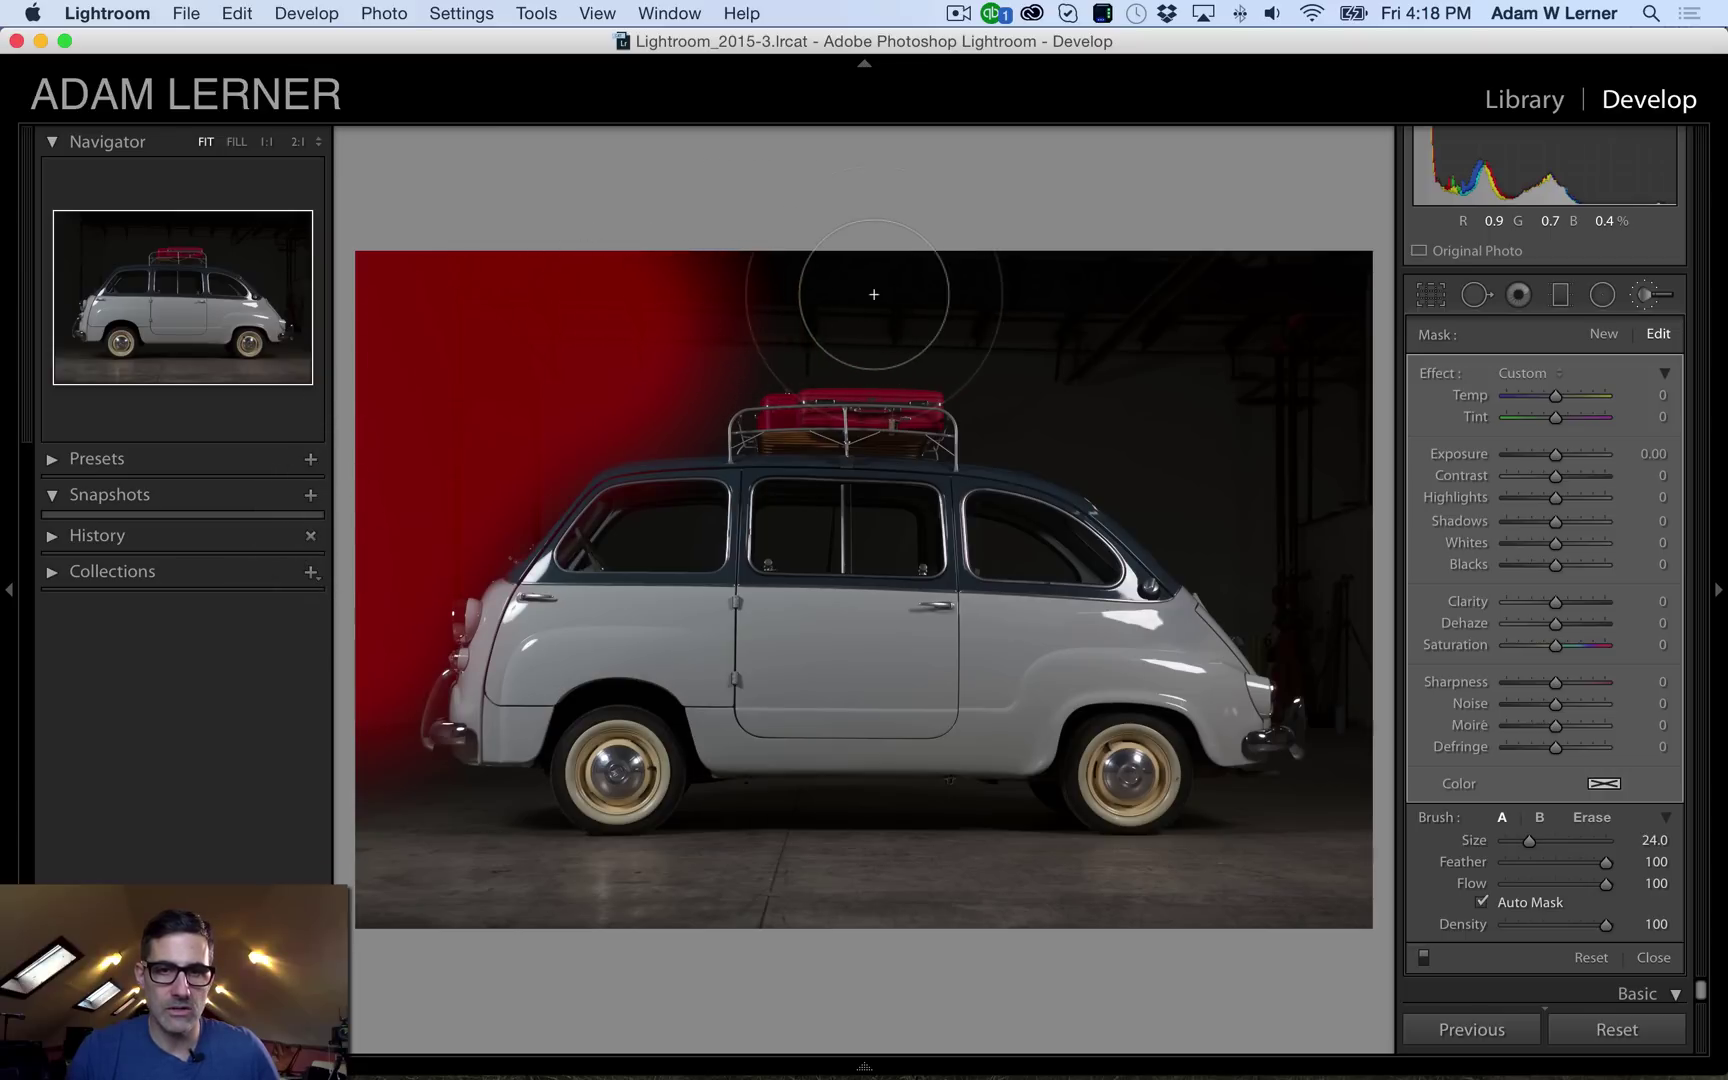
{"action": "mouse_move", "coordinate": [738, 292]}
{"action": "left_mouse_down"}
{"action": "mouse_move", "coordinate": [1323, 316]}
{"action": "mouse_move", "coordinate": [1039, 367]}
{"action": "mouse_move", "coordinate": [1119, 389]}
{"action": "mouse_move", "coordinate": [1240, 470]}
{"action": "mouse_move", "coordinate": [1356, 587]}
{"action": "mouse_move", "coordinate": [1390, 699]}
{"action": "mouse_move", "coordinate": [1307, 352]}
{"action": "left_mouse_up"}
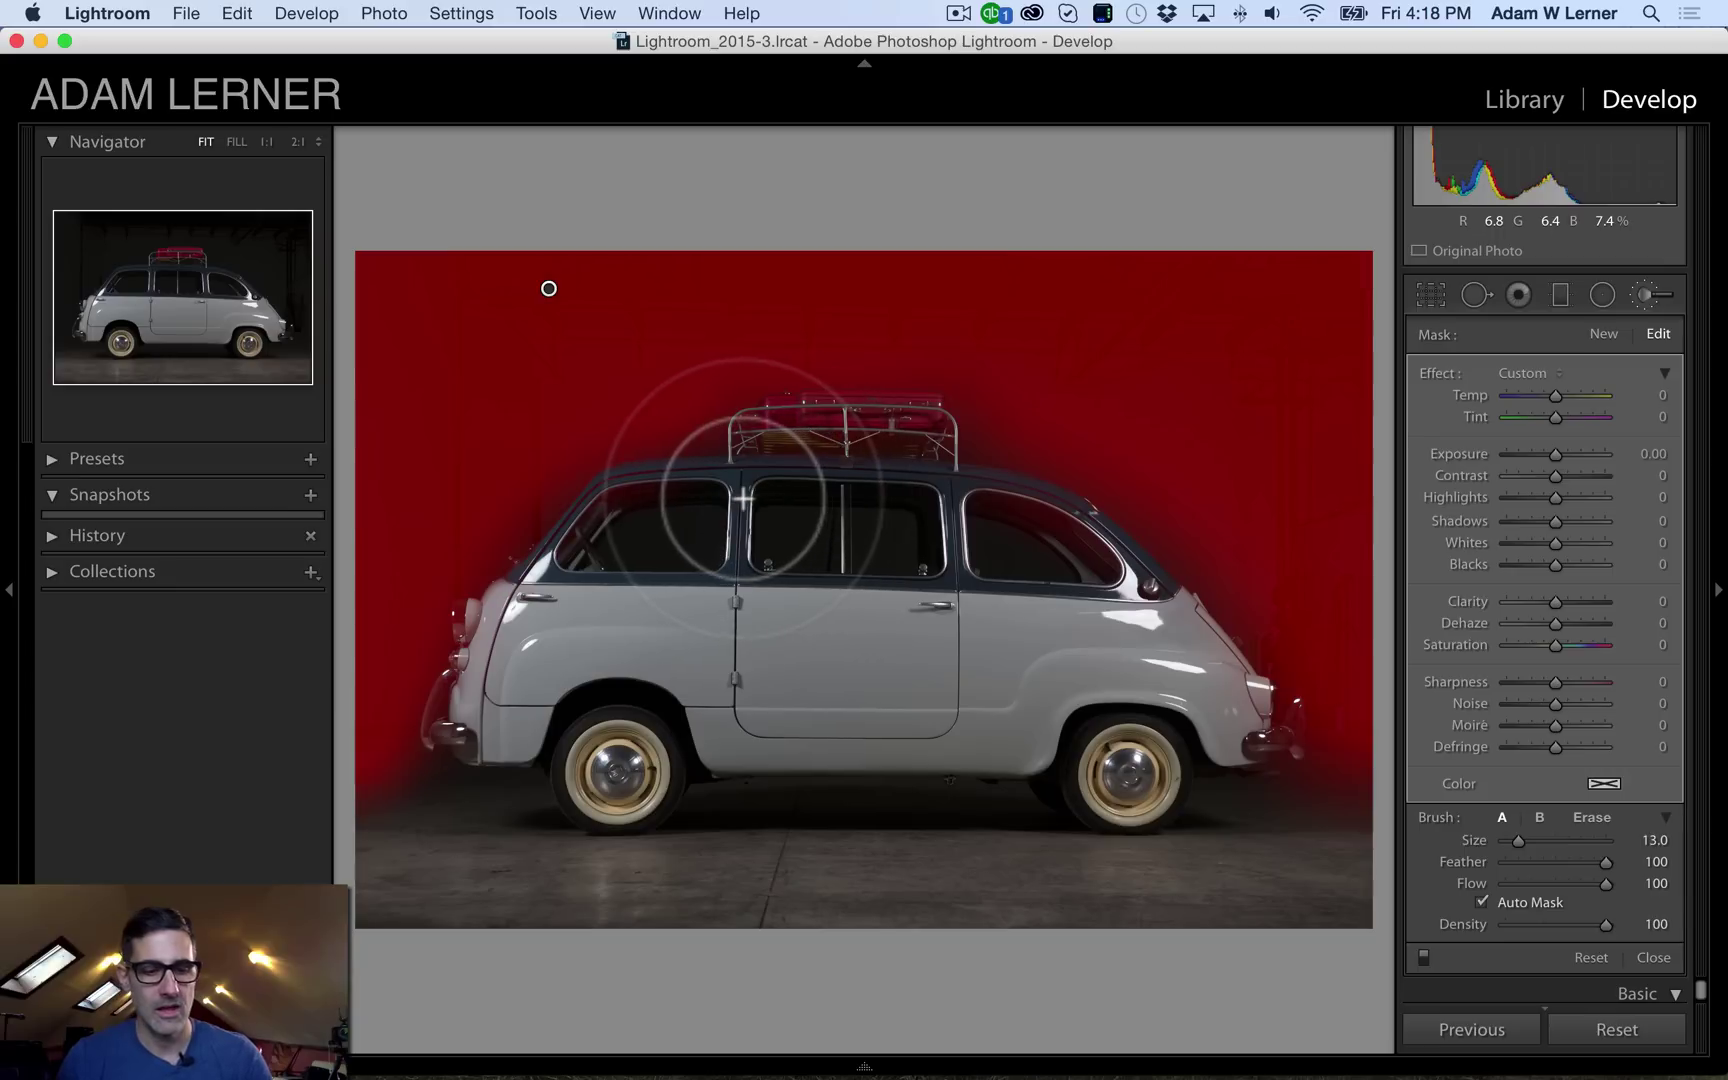
- Erase the mask from the taillight and repaint the car's rear edge with a size 4 brush
{"action": "key", "text": "alt"}
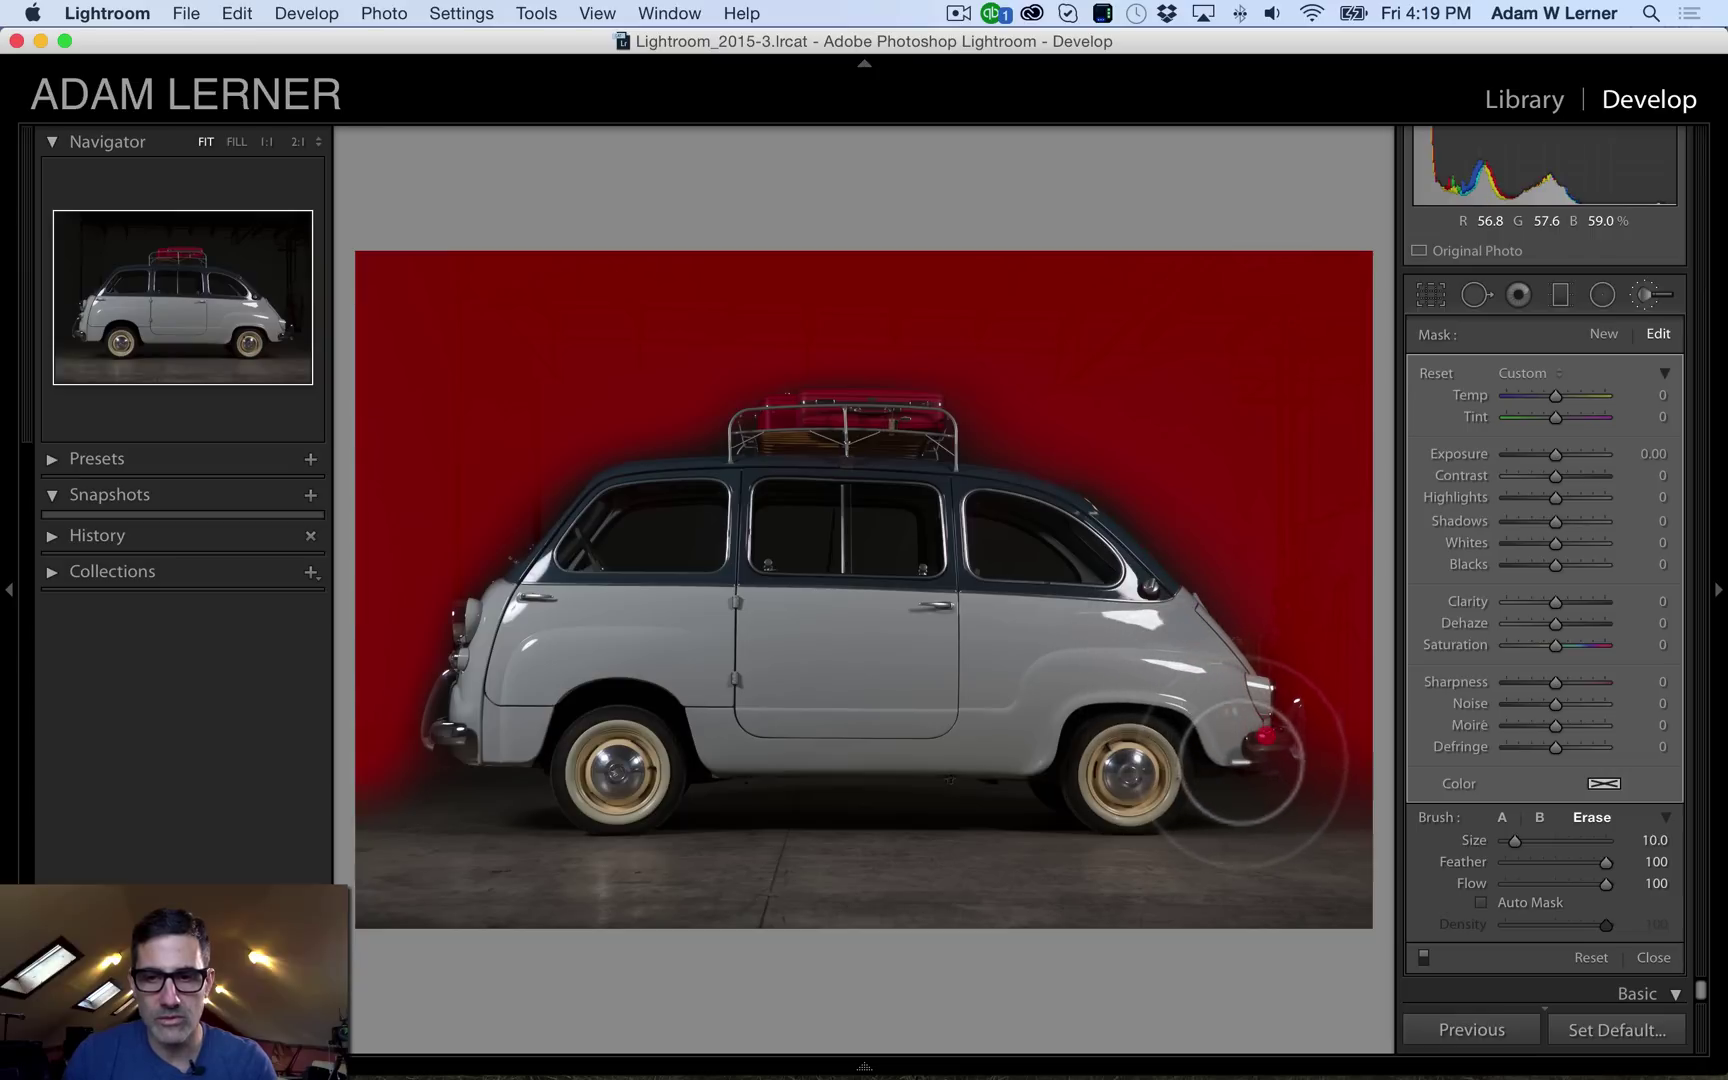
{"action": "left_click_drag", "start_coordinate": [1245, 753], "coordinate": [1239, 733]}
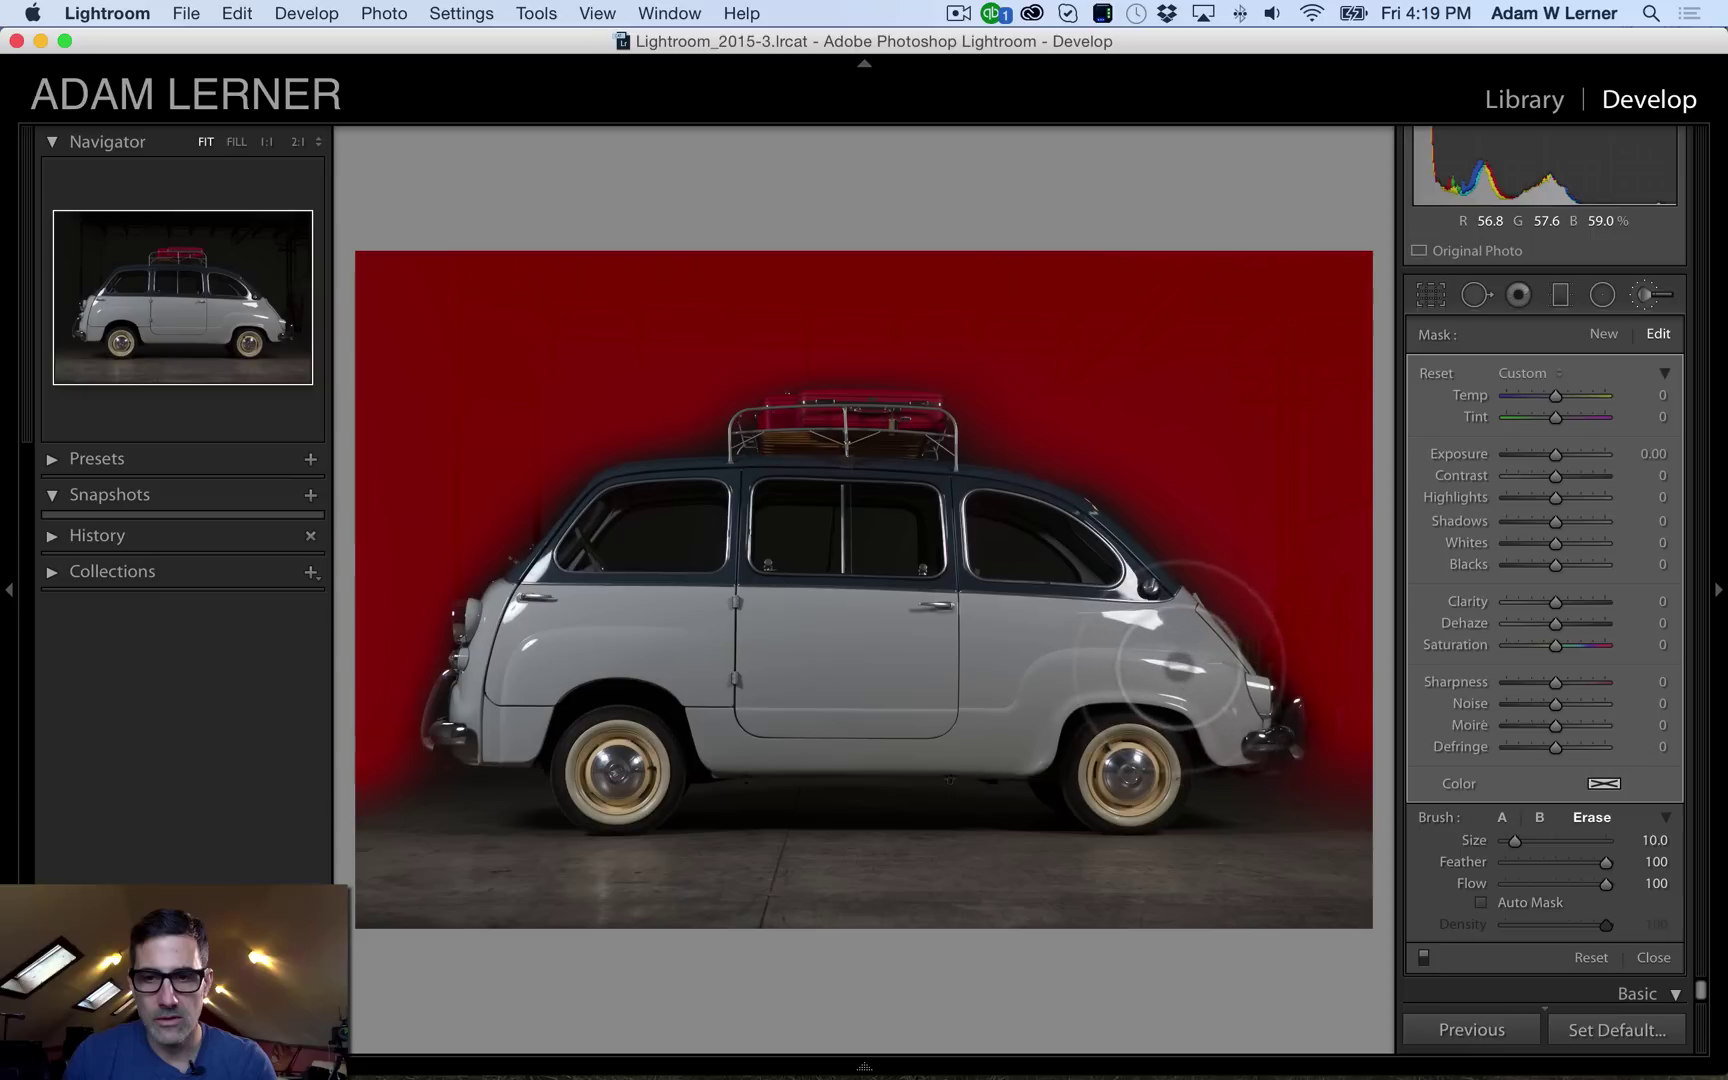
{"action": "key", "text": "a"}
{"action": "key", "text": "bracketright"}
{"action": "key", "text": "bracketleft"}
{"action": "key", "text": "bracketleft"}
{"action": "key", "text": "bracketleft"}
{"action": "key", "text": "bracketleft"}
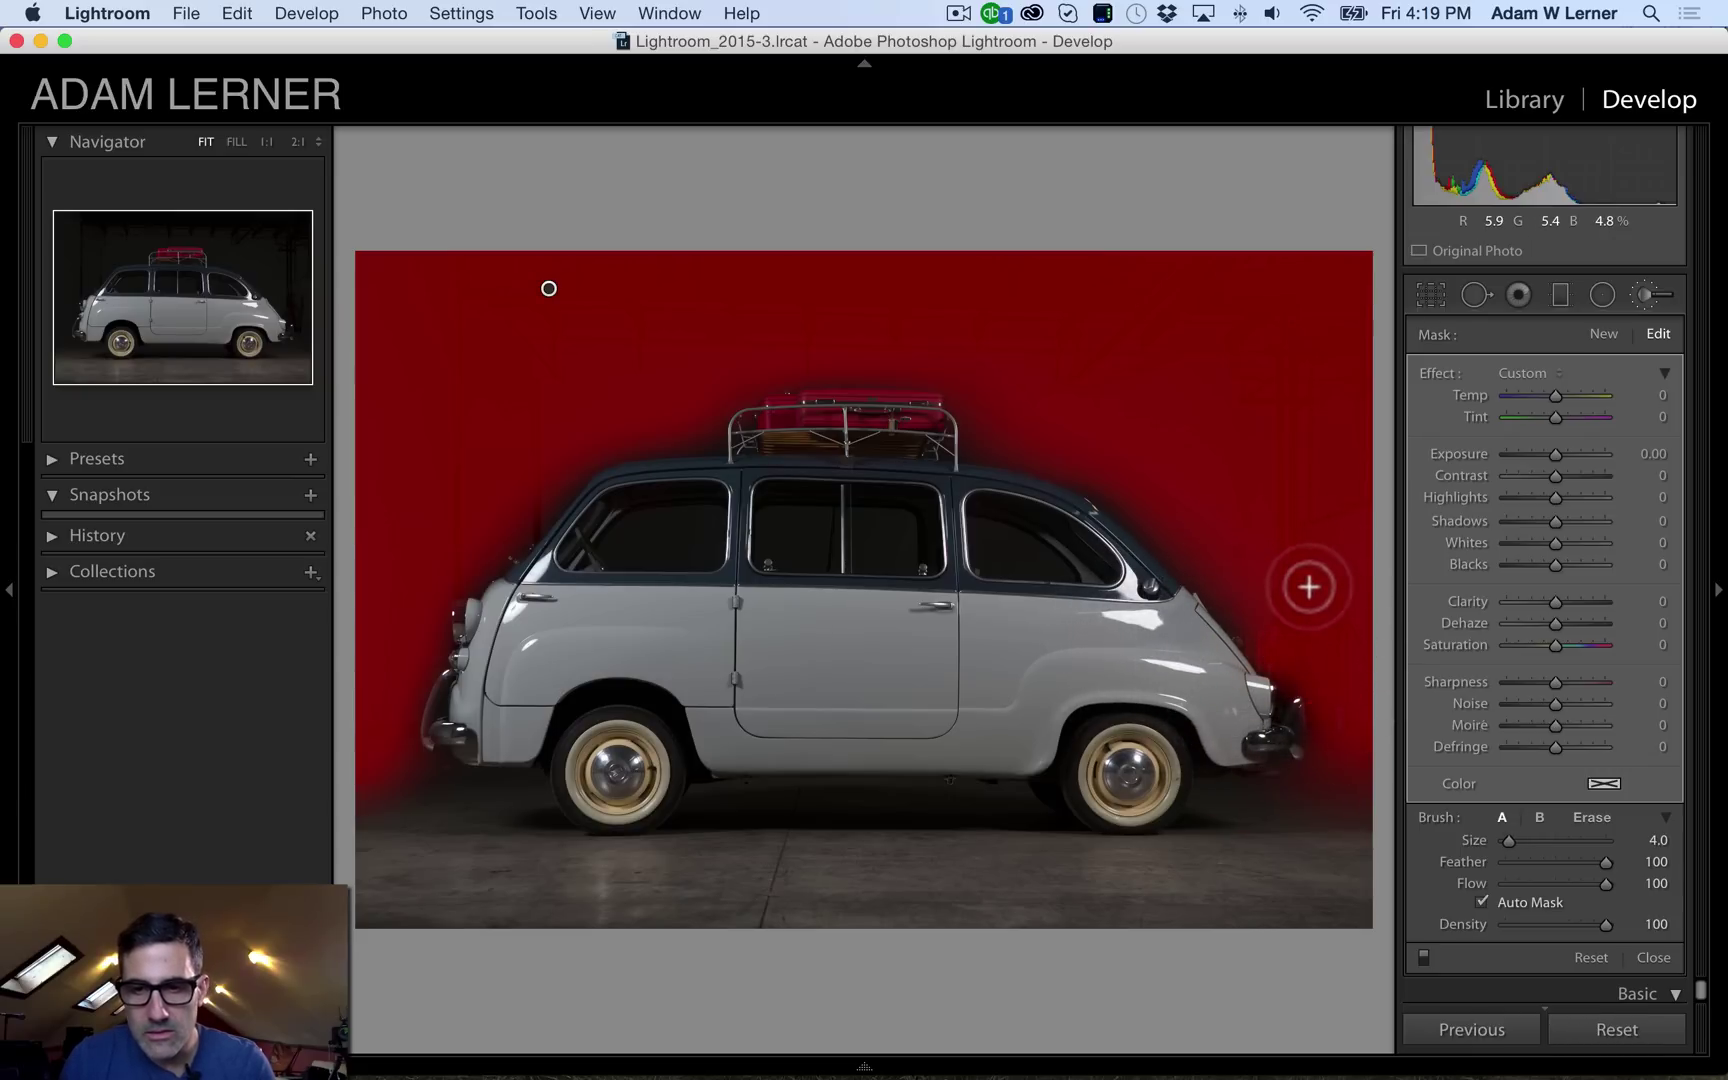
{"action": "mouse_move", "coordinate": [1250, 650]}
{"action": "left_mouse_down"}
{"action": "mouse_move", "coordinate": [1300, 598]}
{"action": "mouse_move", "coordinate": [1257, 609]}
{"action": "mouse_move", "coordinate": [1287, 569]}
{"action": "left_mouse_up"}
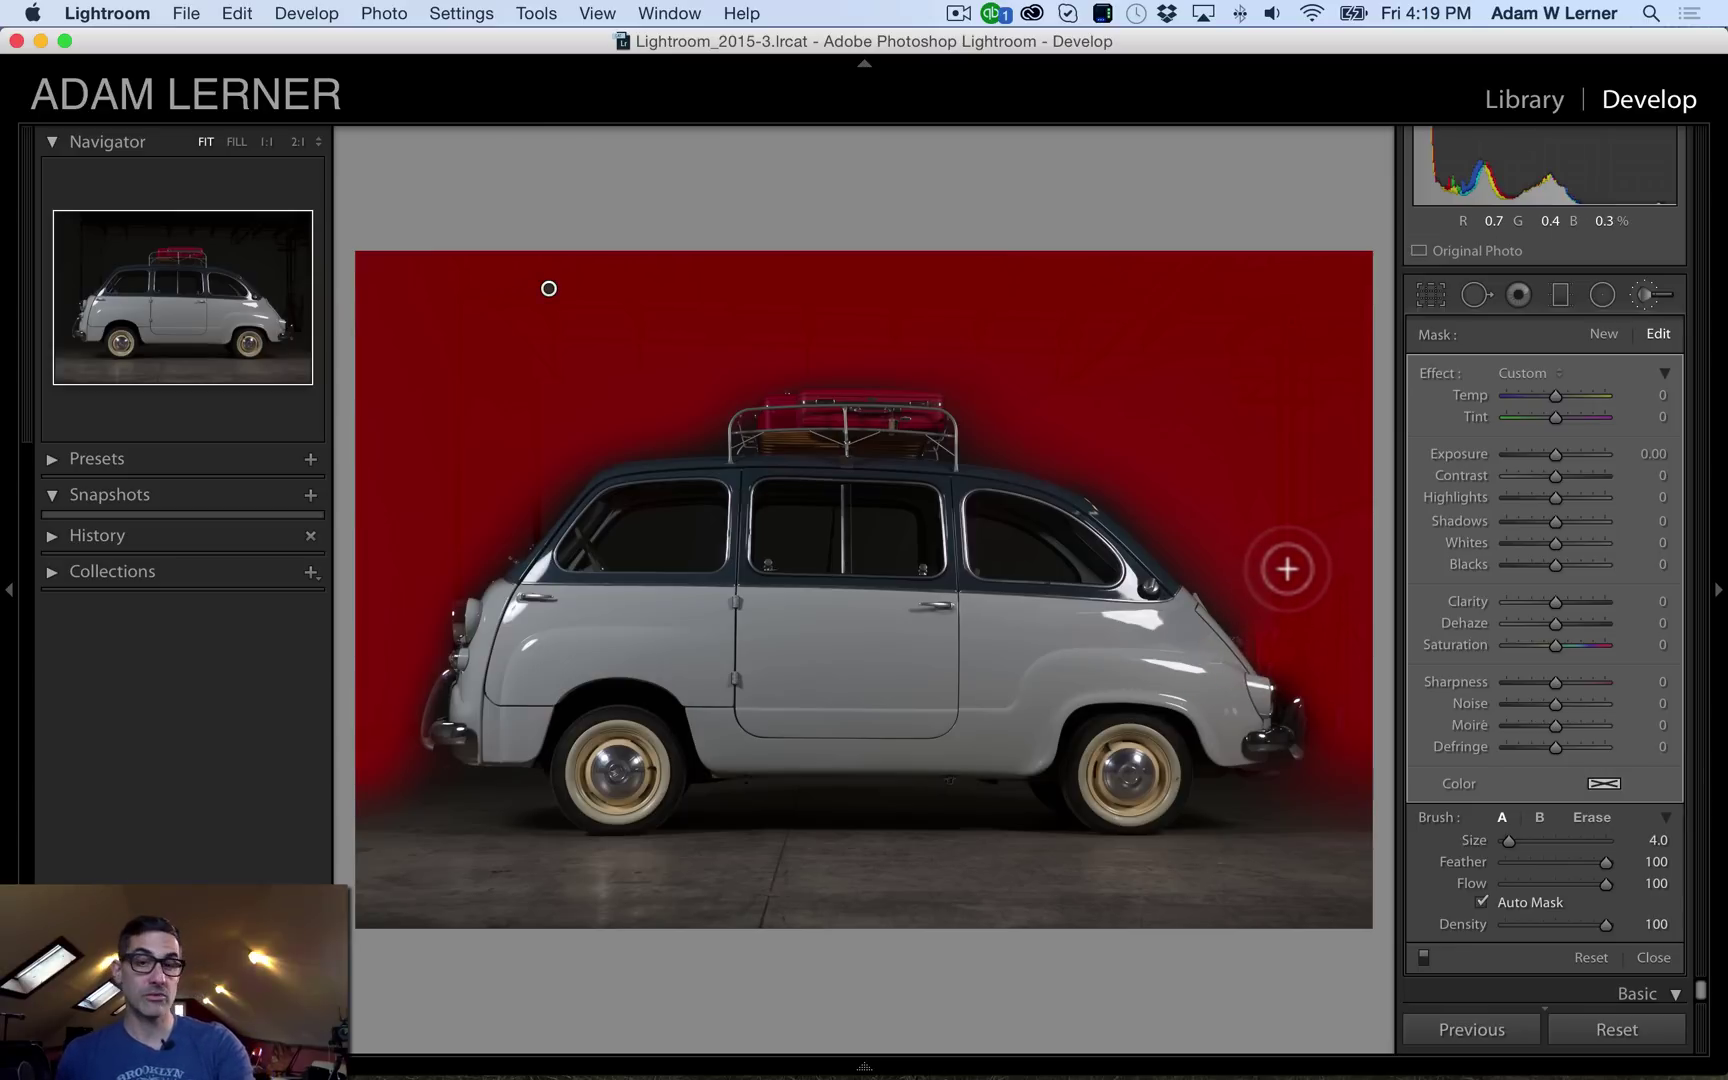
{"action": "key", "text": "o"}
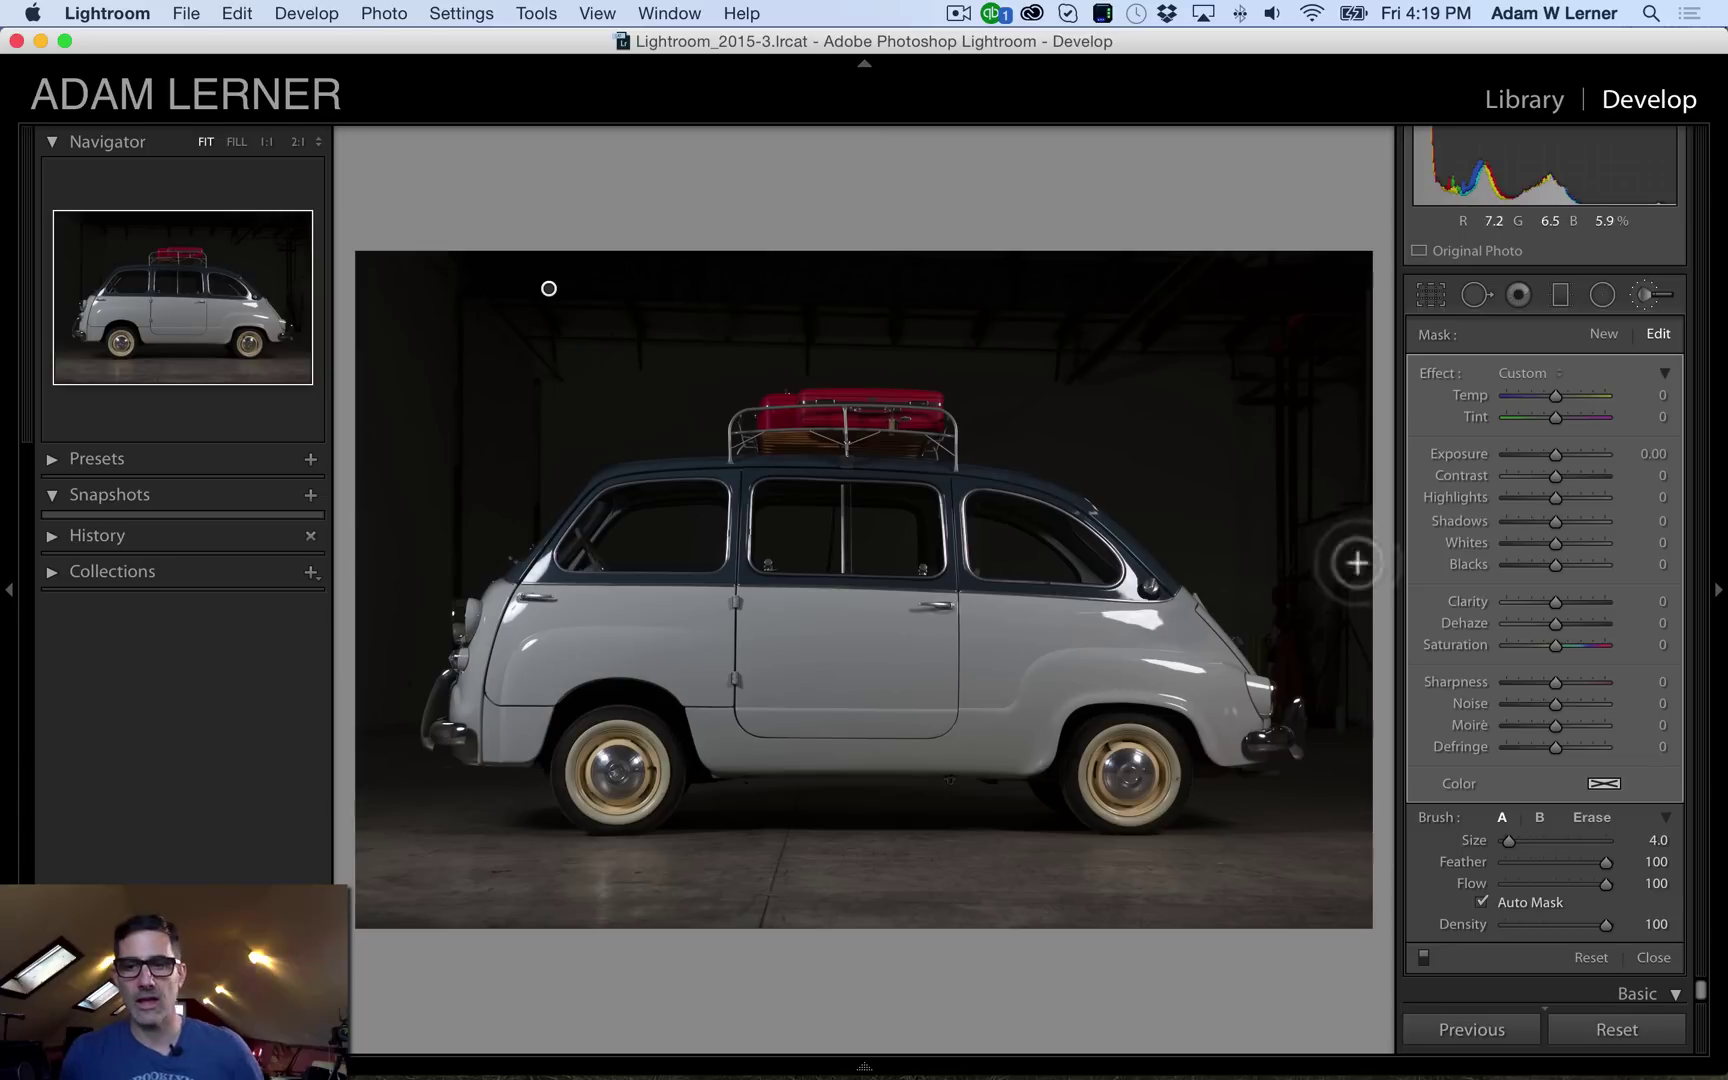
- Drop the masked background's exposure to -4.00 so it turns nearly black
{"action": "left_click_drag", "start_coordinate": [1552, 455], "coordinate": [885, 412]}
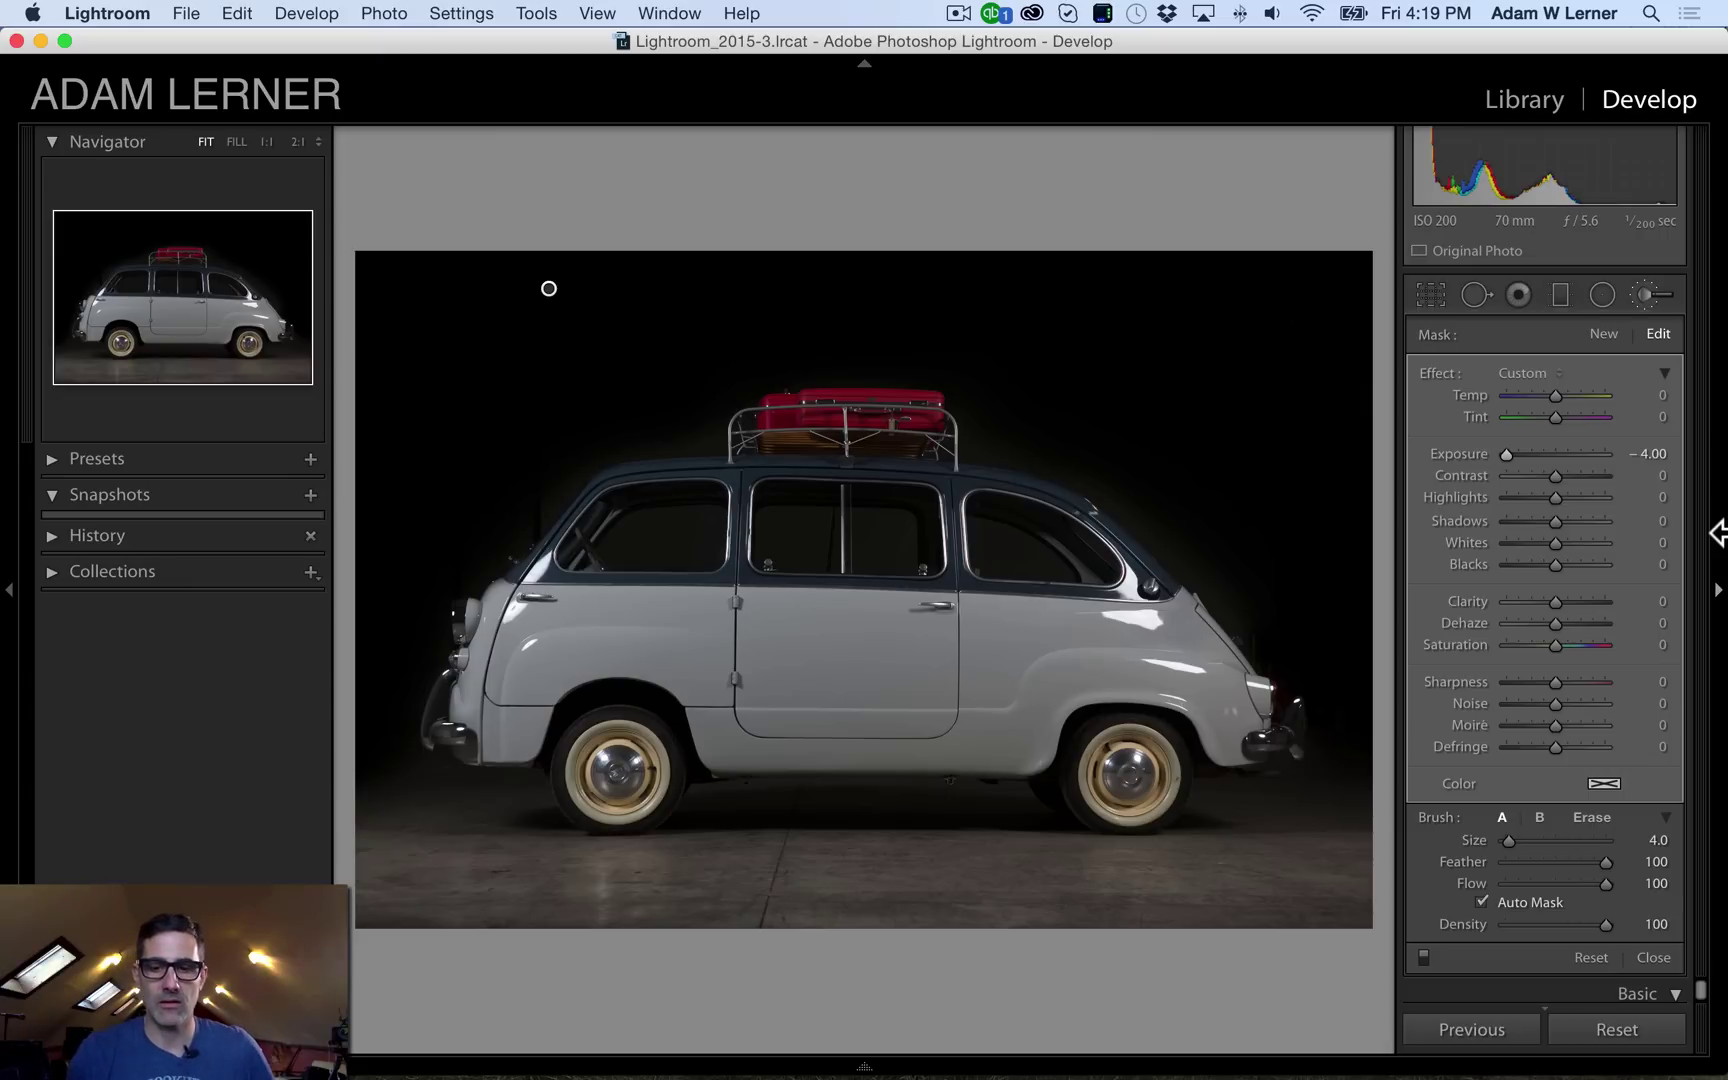
{"action": "key", "text": "k"}
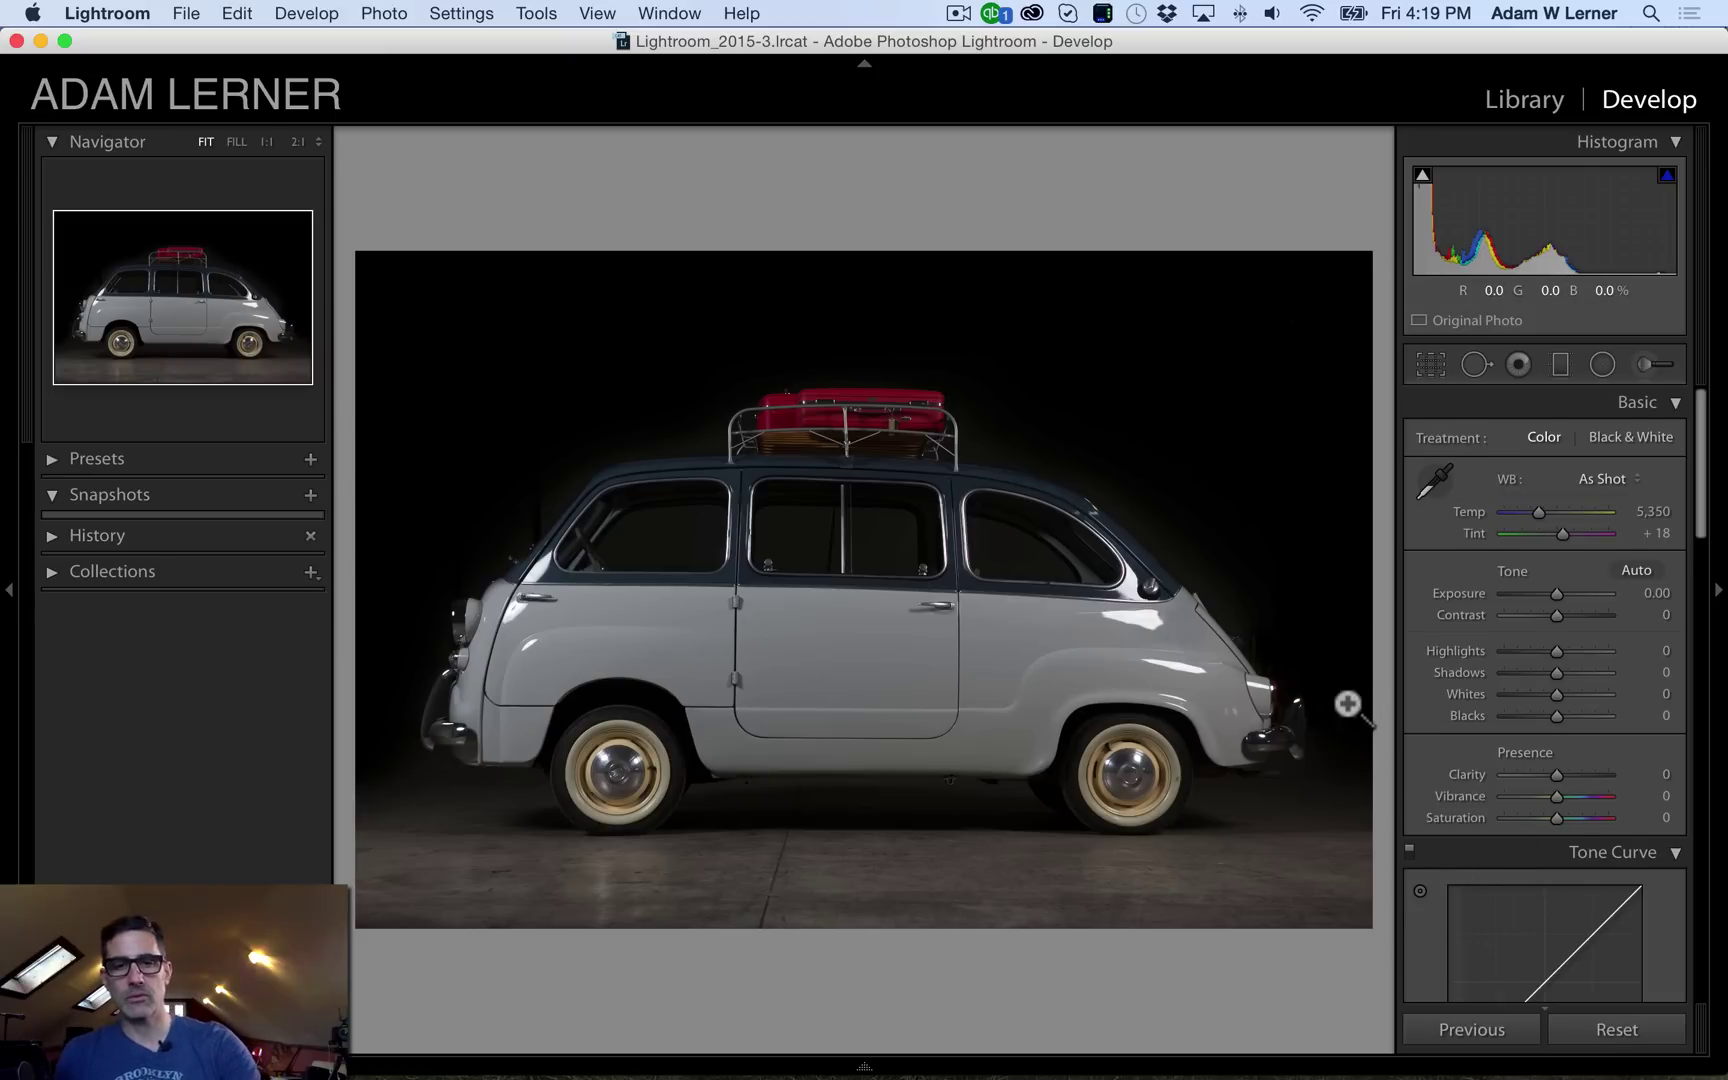
{"action": "key", "text": "k"}
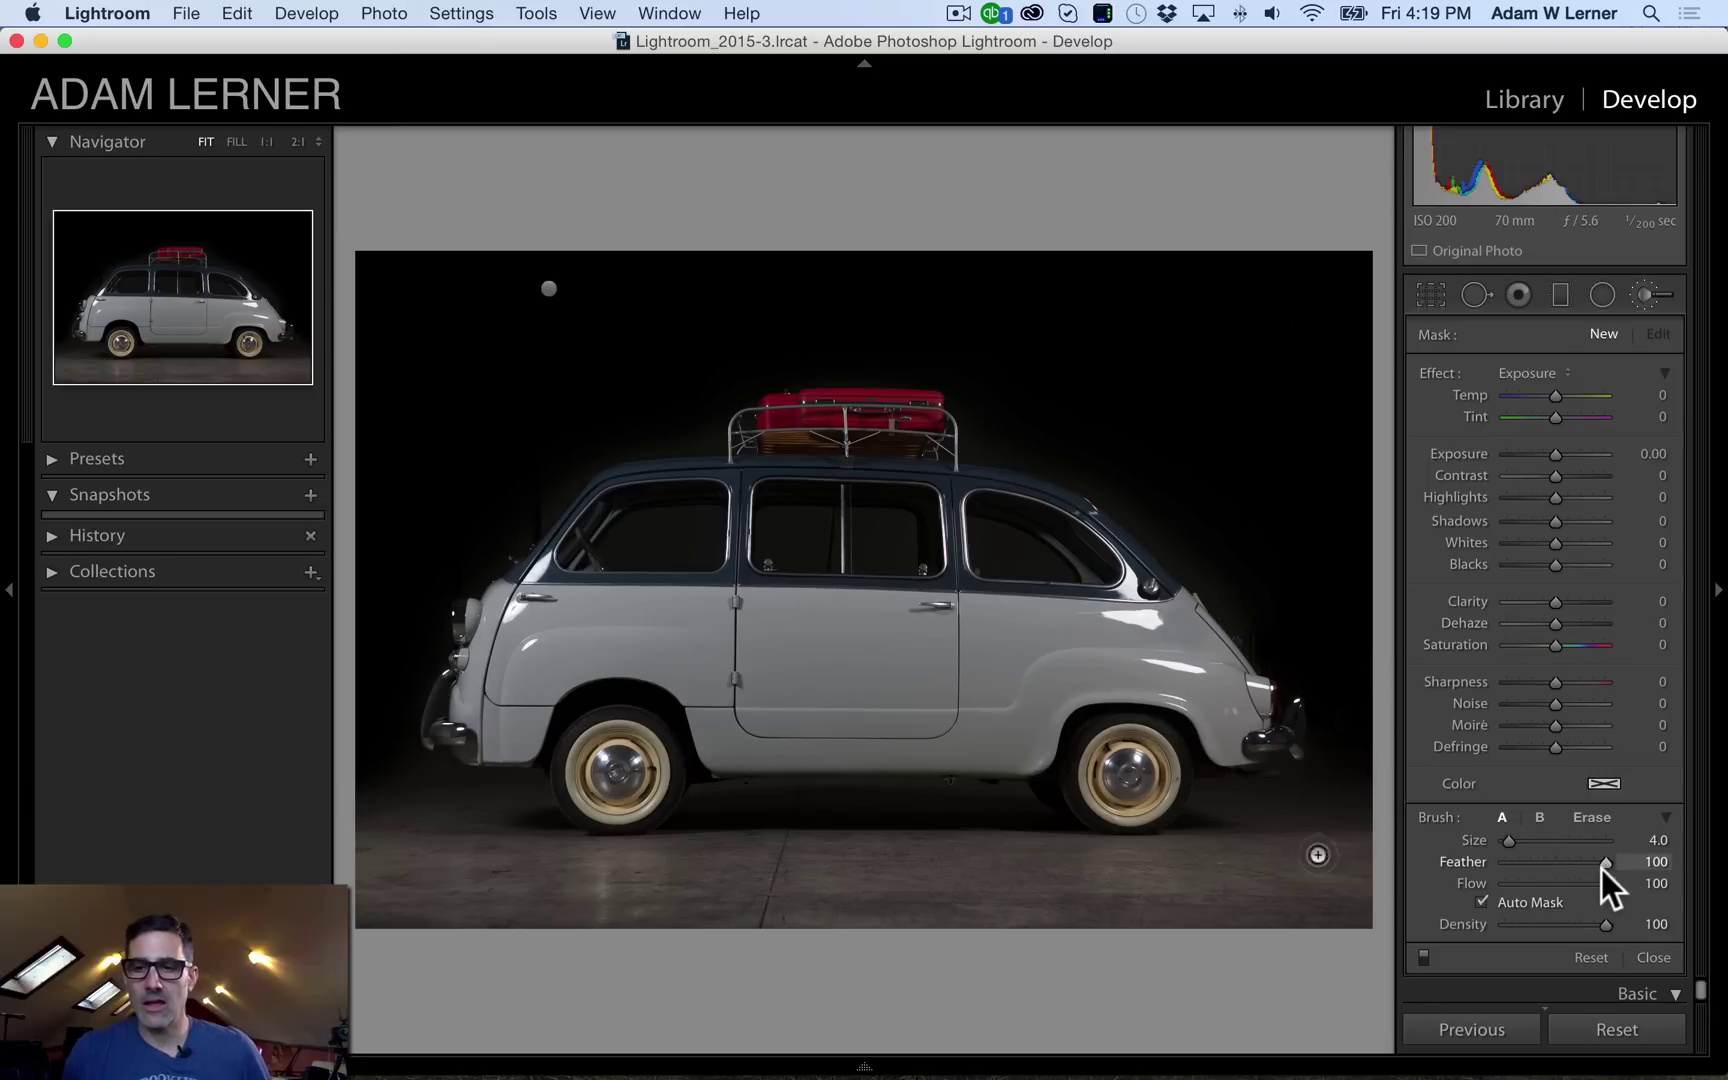
- Set the brush flow to 49 and paint a new adjustment across the floor
{"action": "left_click_drag", "start_coordinate": [1602, 884], "coordinate": [1561, 883]}
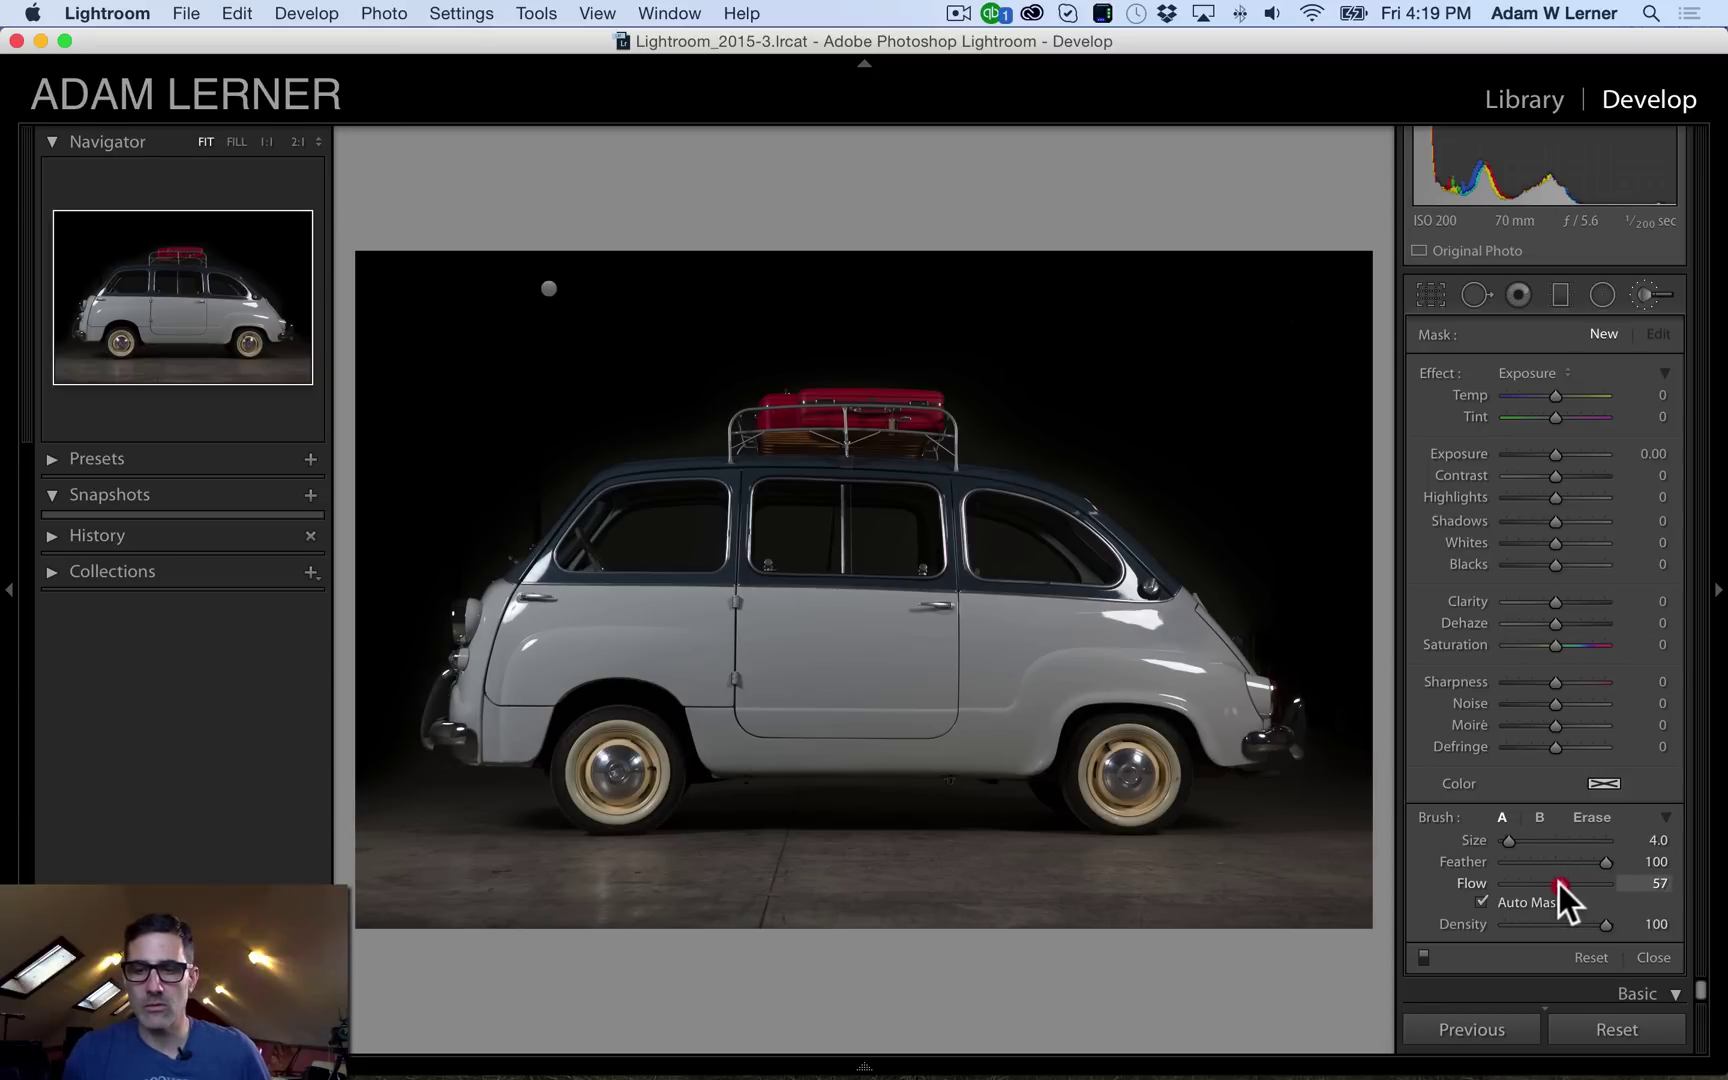
{"action": "left_click_drag", "start_coordinate": [1552, 883], "coordinate": [1550, 883]}
{"action": "scroll", "coordinate": [1245, 910], "scroll_direction": "up", "scroll_amount": 5}
{"action": "scroll", "coordinate": [1318, 902], "scroll_direction": "up", "scroll_amount": 3}
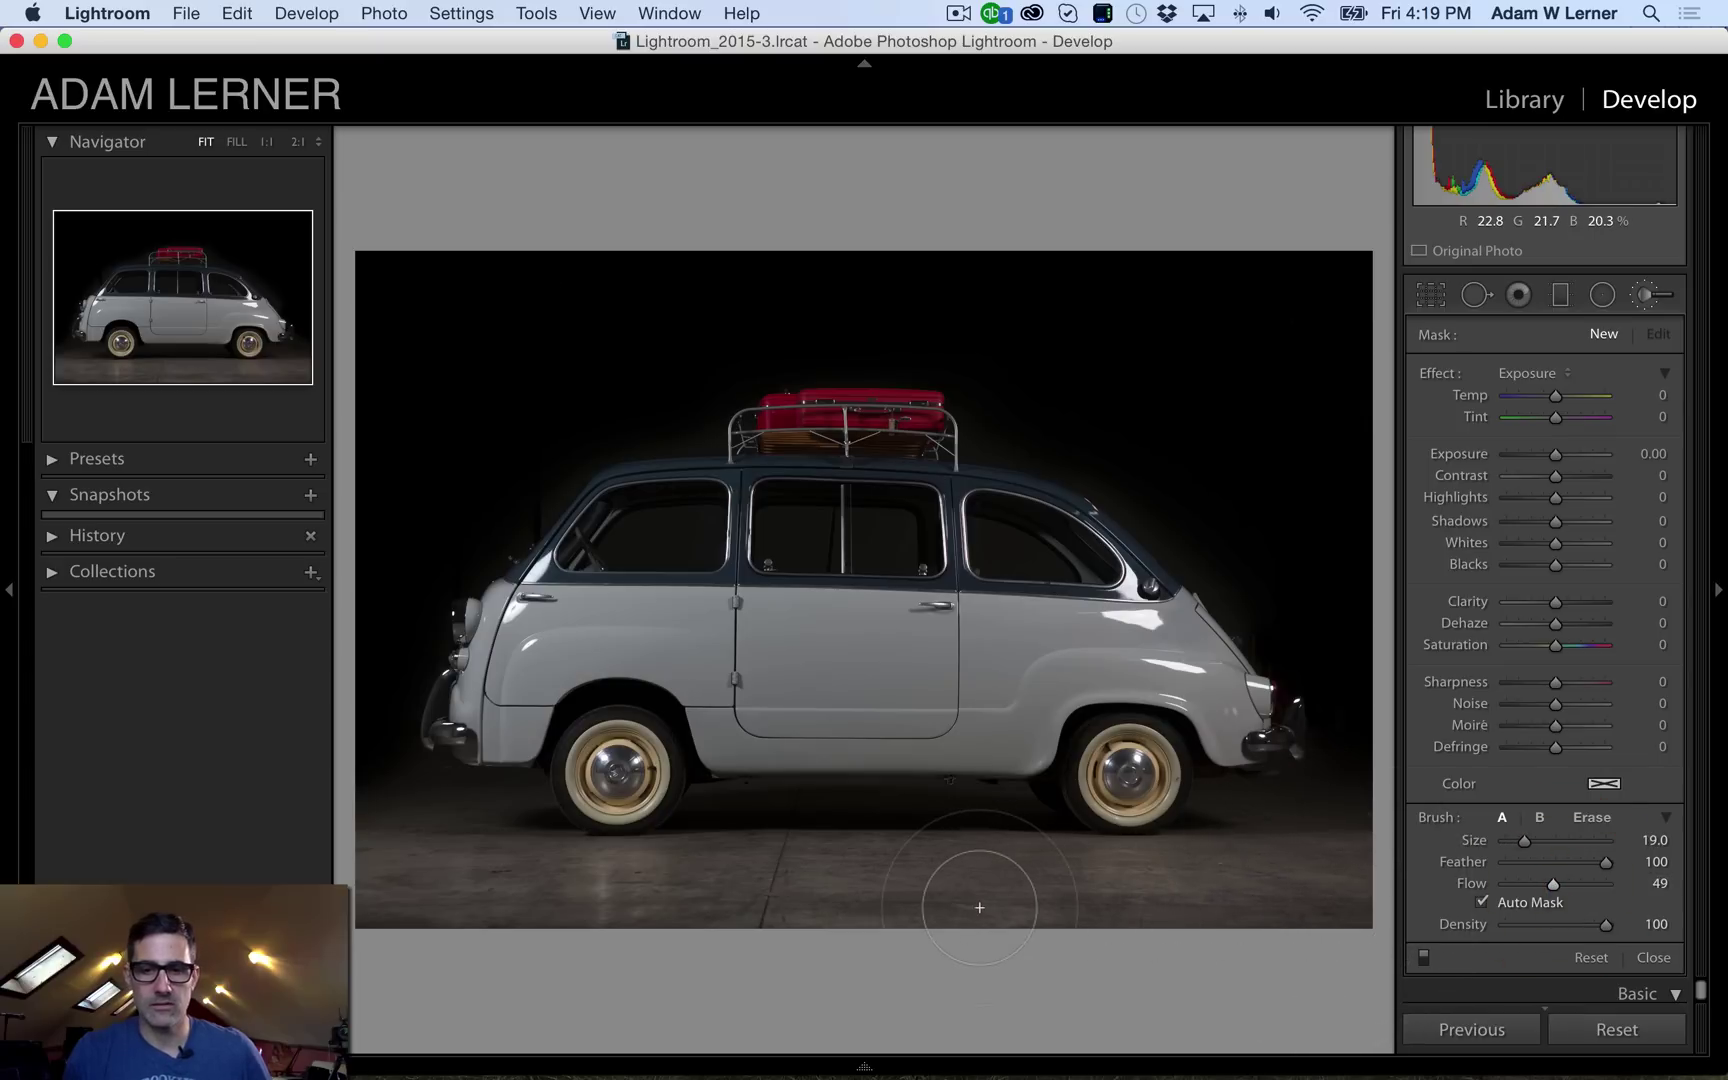
{"action": "mouse_move", "coordinate": [979, 907]}
{"action": "left_mouse_down"}
{"action": "mouse_move", "coordinate": [1054, 905]}
{"action": "mouse_move", "coordinate": [313, 900]}
{"action": "mouse_move", "coordinate": [647, 920]}
{"action": "left_mouse_up"}
{"action": "mouse_move", "coordinate": [1057, 931]}
{"action": "left_mouse_down"}
{"action": "mouse_move", "coordinate": [1354, 930]}
{"action": "mouse_move", "coordinate": [1351, 903]}
{"action": "mouse_move", "coordinate": [1311, 899]}
{"action": "mouse_move", "coordinate": [592, 889]}
{"action": "mouse_move", "coordinate": [328, 817]}
{"action": "mouse_move", "coordinate": [423, 838]}
{"action": "mouse_move", "coordinate": [1350, 887]}
{"action": "left_mouse_up"}
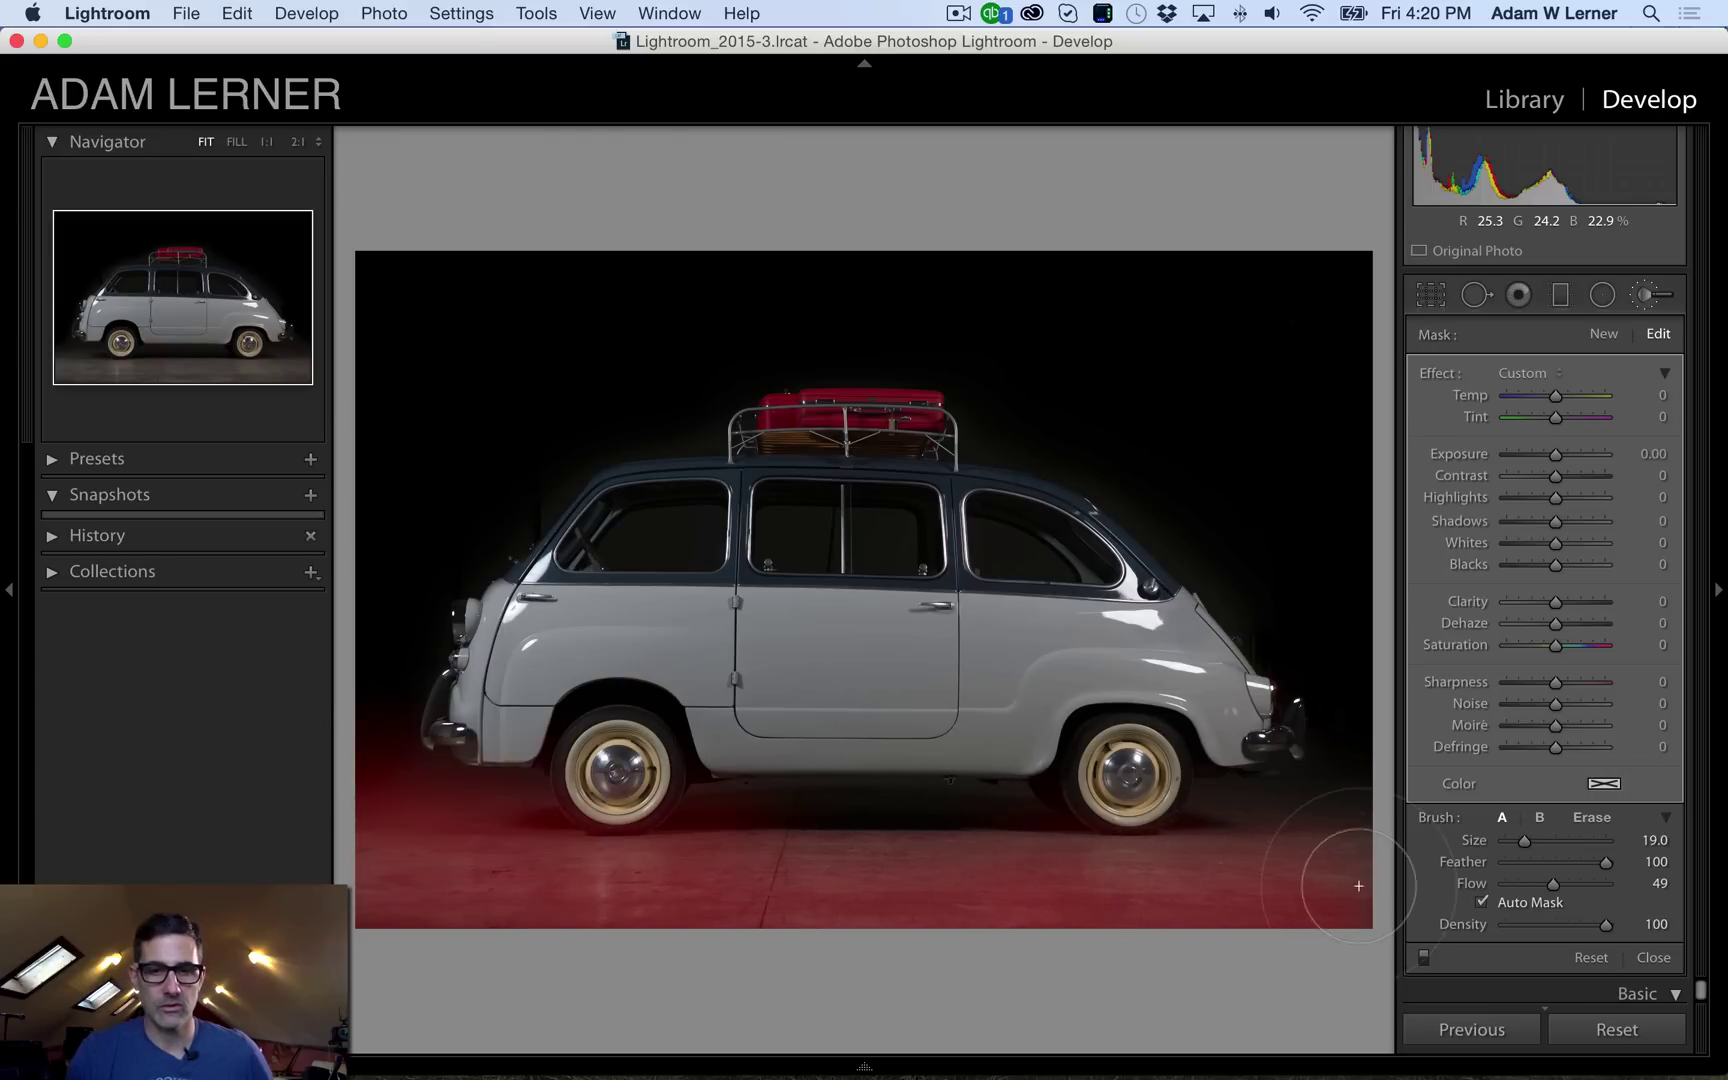
- Erase the floor mask from the wheels and car so they stay unaffected
{"action": "key", "text": "alt"}
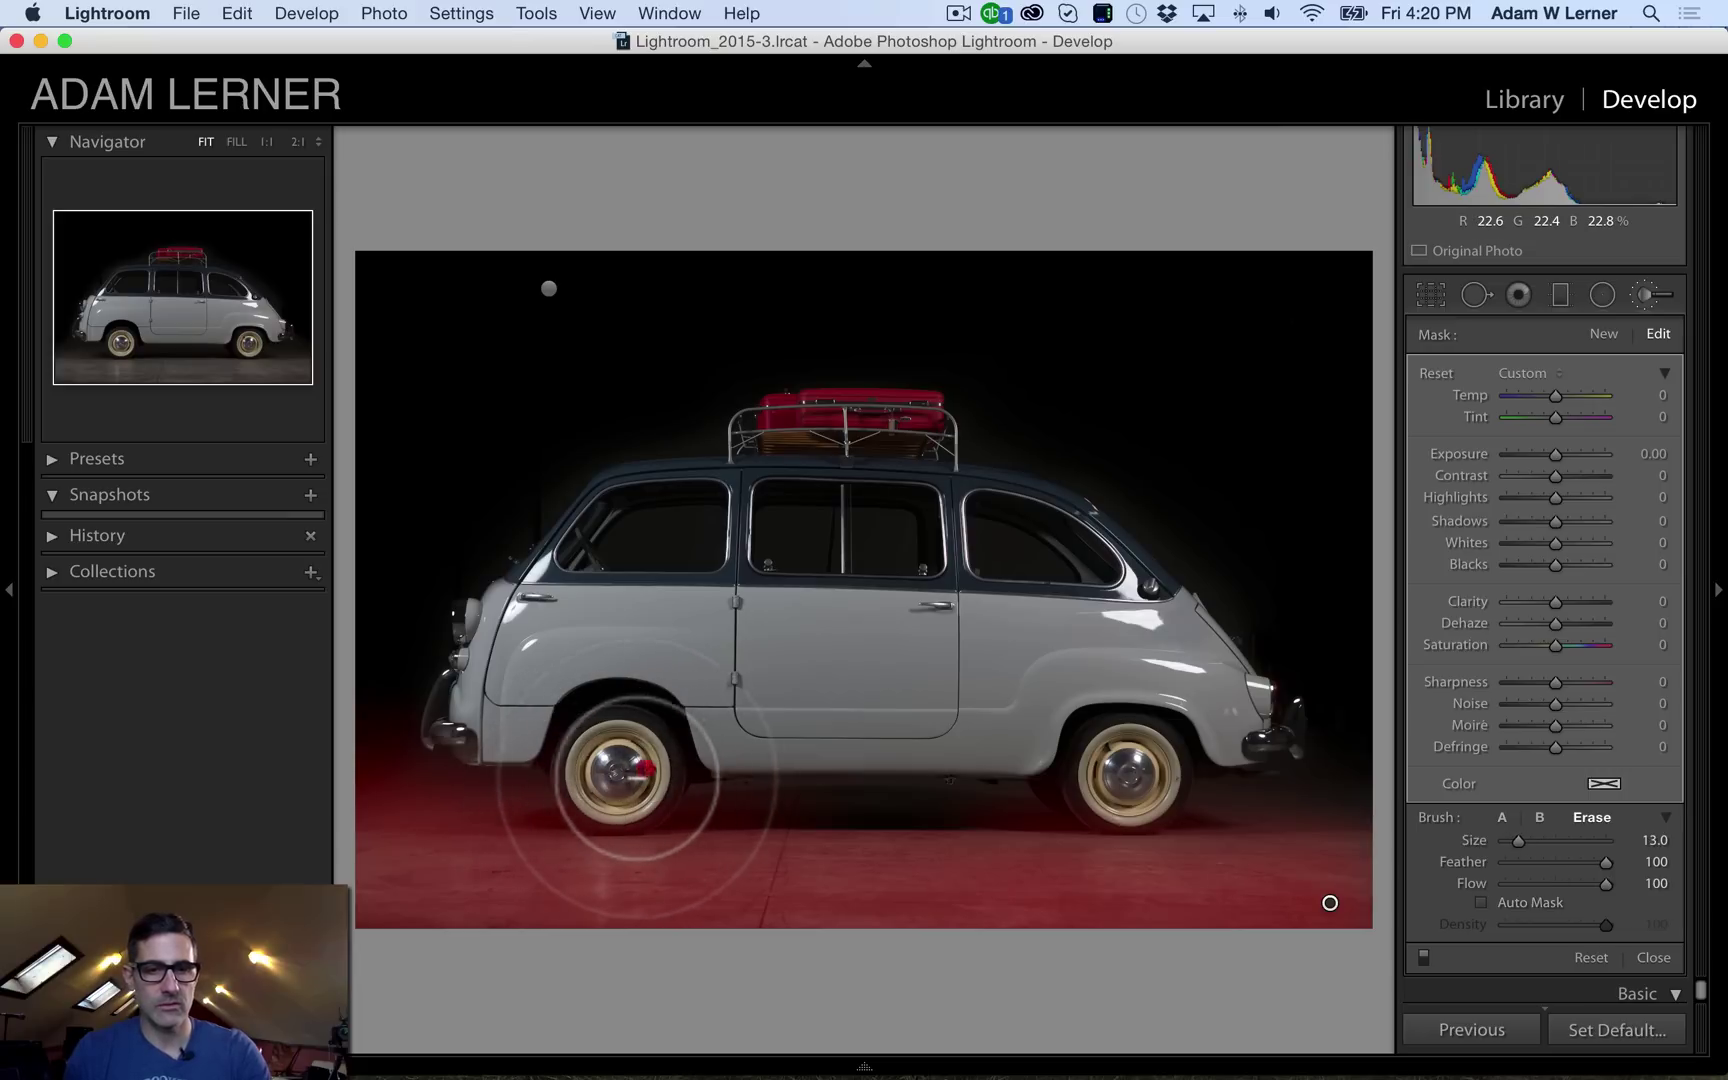
{"action": "scroll", "coordinate": [366, 785], "scroll_direction": "up", "scroll_amount": 3}
{"action": "mouse_move", "coordinate": [366, 785]}
{"action": "left_mouse_down"}
{"action": "mouse_move", "coordinate": [567, 760]}
{"action": "mouse_move", "coordinate": [417, 771]}
{"action": "mouse_move", "coordinate": [995, 791]}
{"action": "mouse_move", "coordinate": [1176, 760]}
{"action": "mouse_move", "coordinate": [1107, 798]}
{"action": "mouse_move", "coordinate": [1369, 775]}
{"action": "left_mouse_up"}
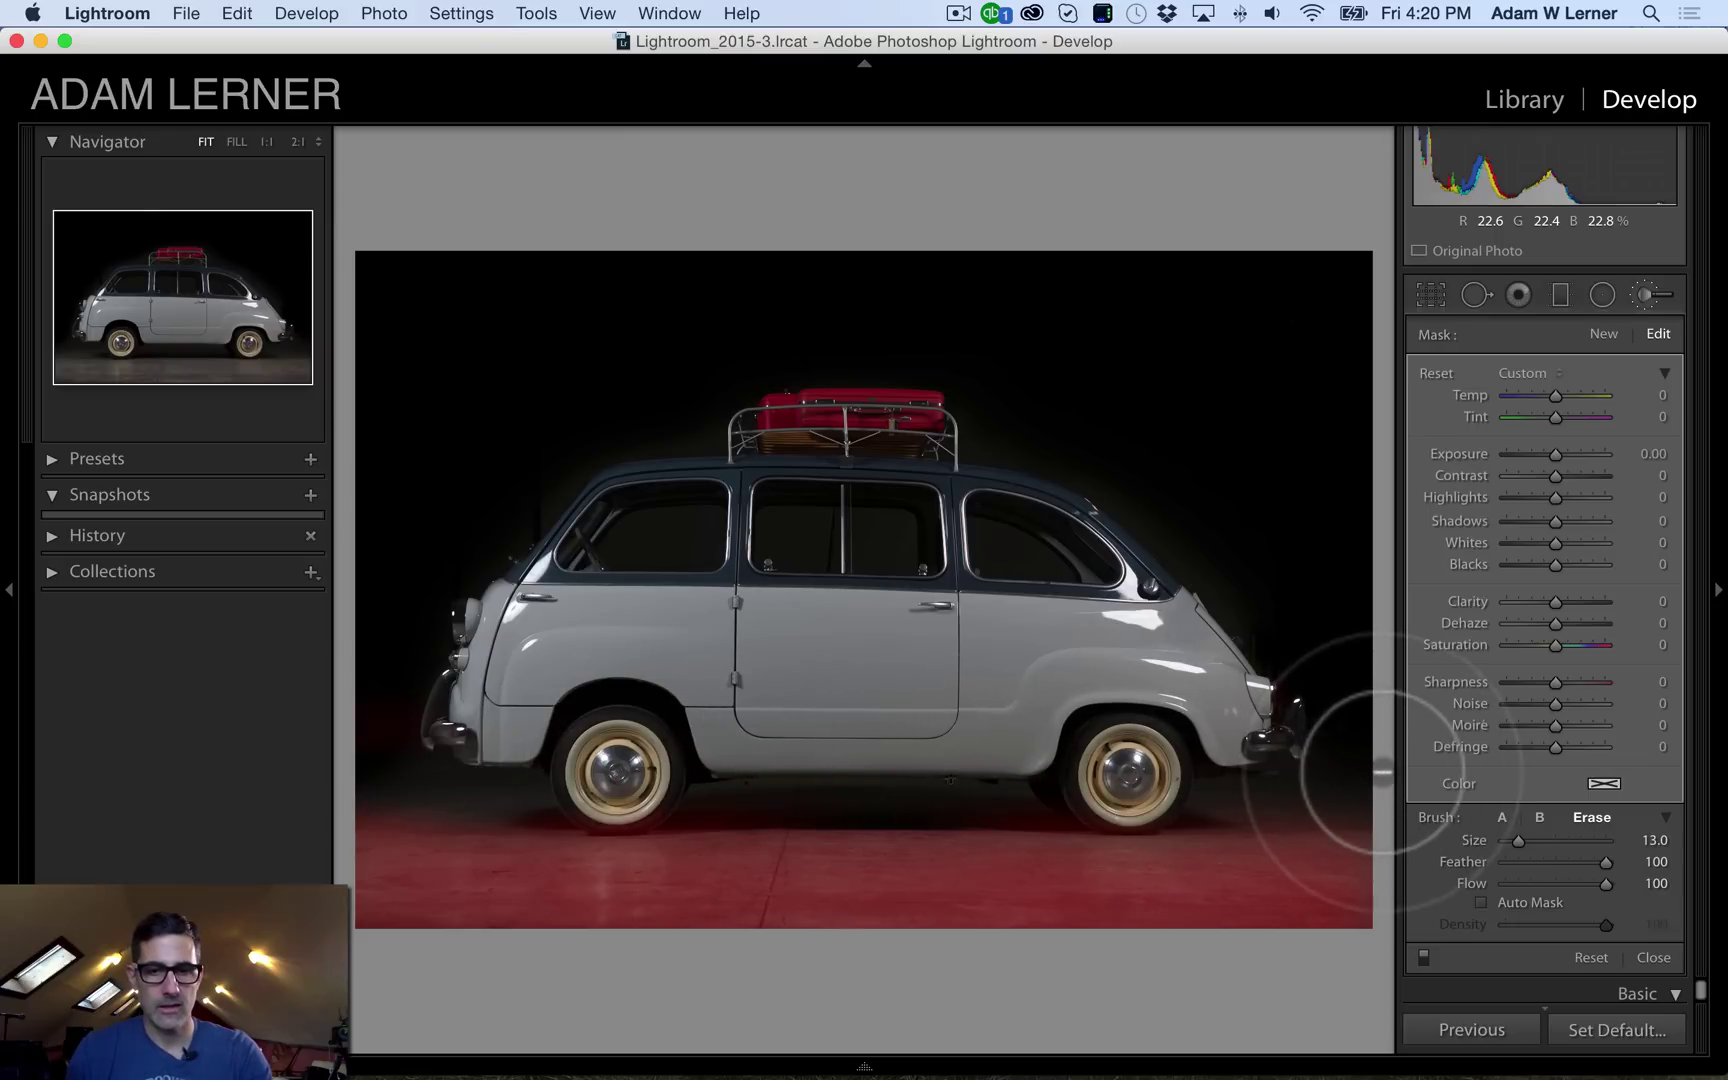
{"action": "key", "text": "alt"}
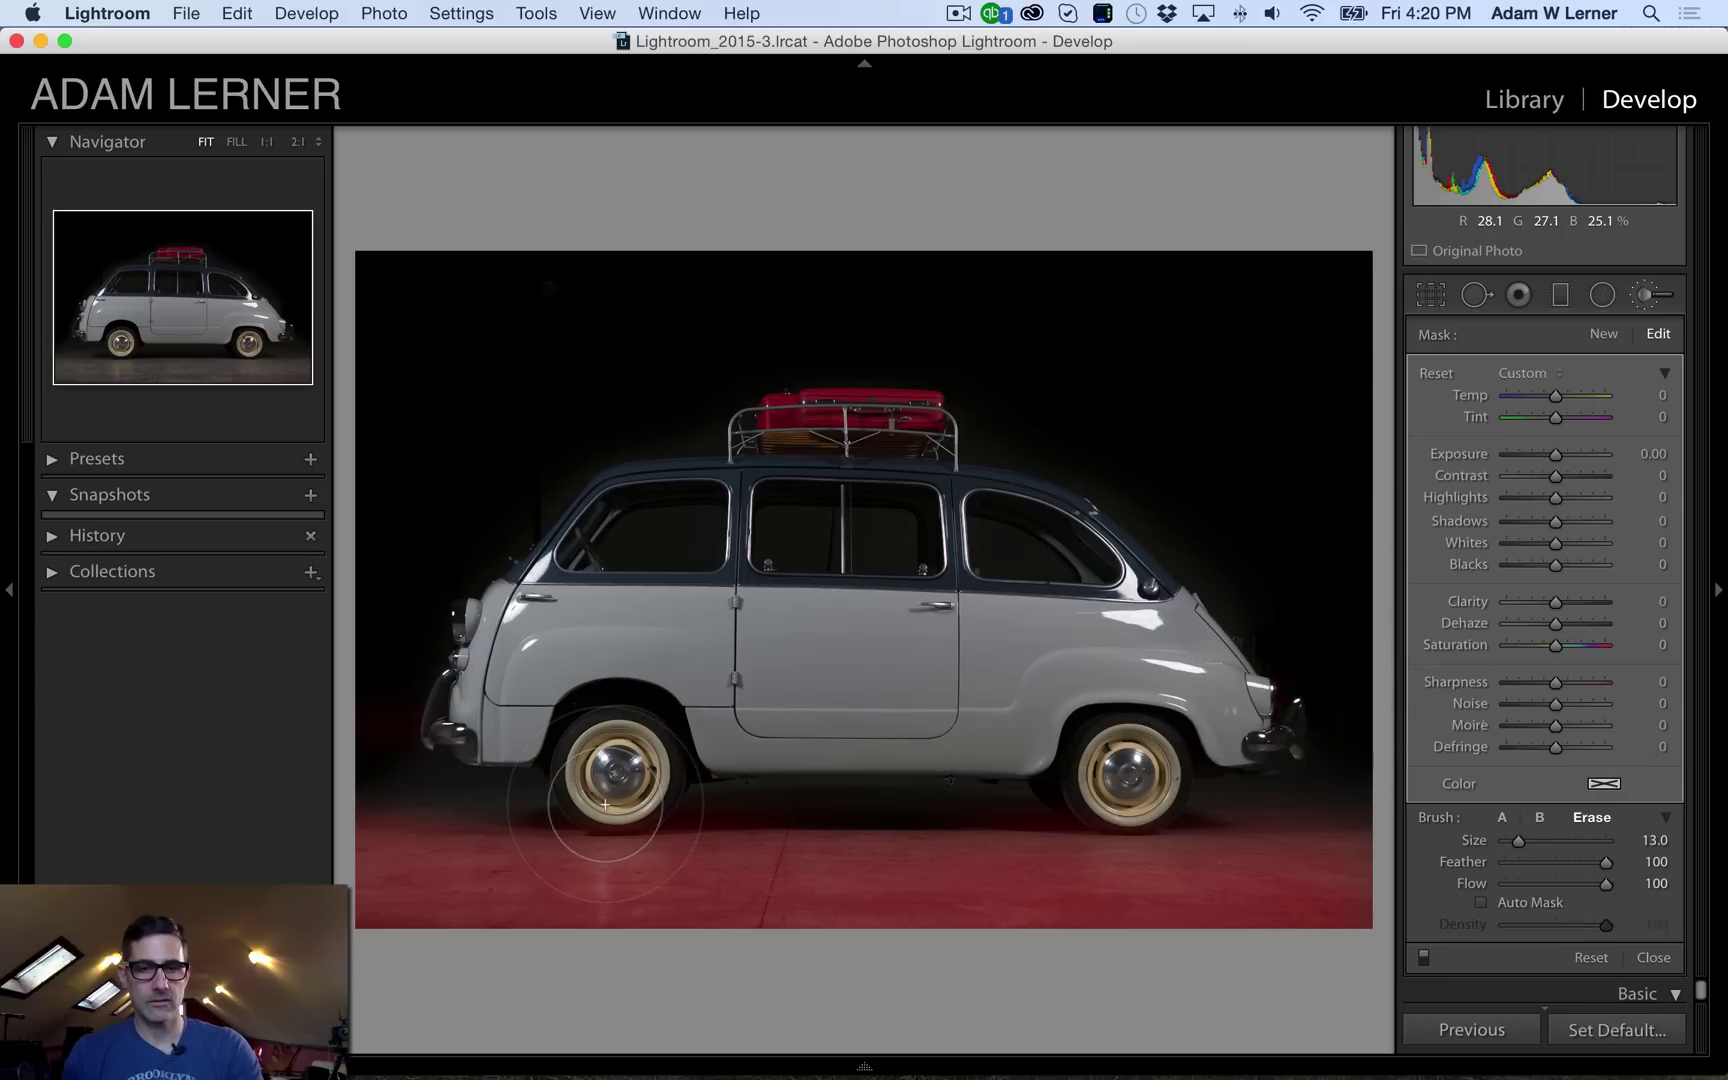
{"action": "key", "text": "alt"}
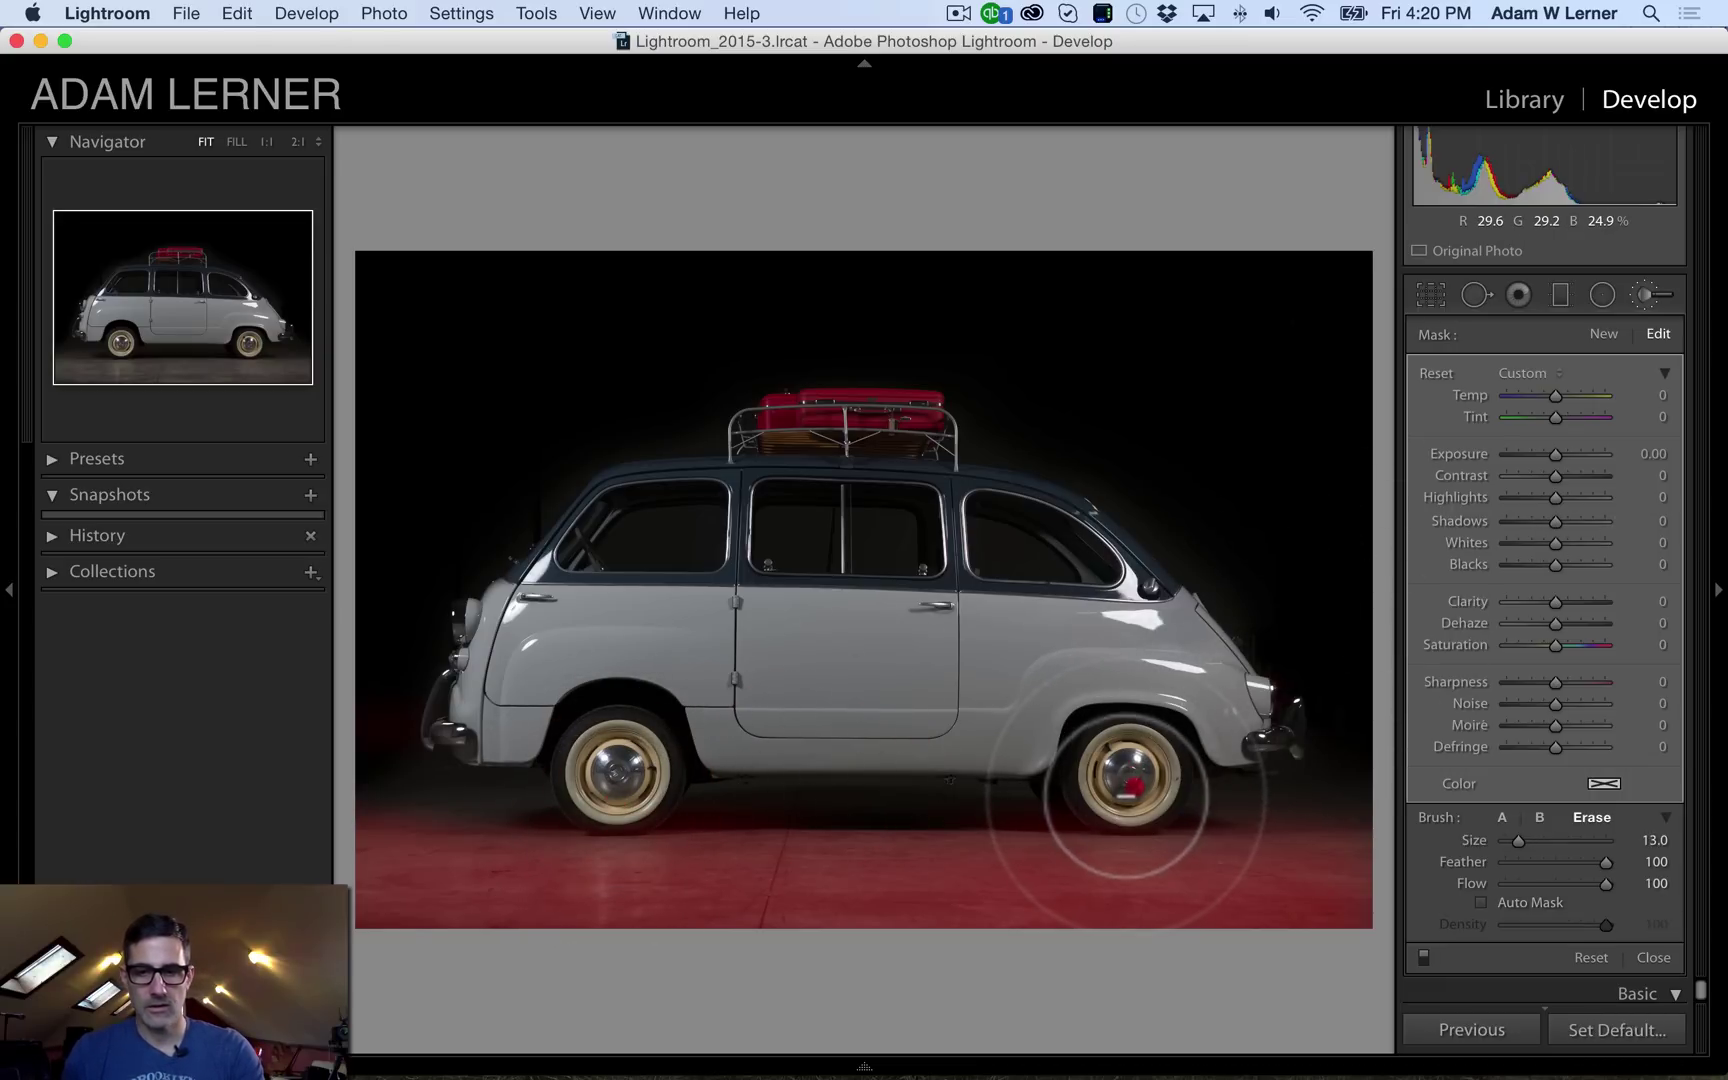
{"action": "key", "text": "alt"}
{"action": "key", "text": "o"}
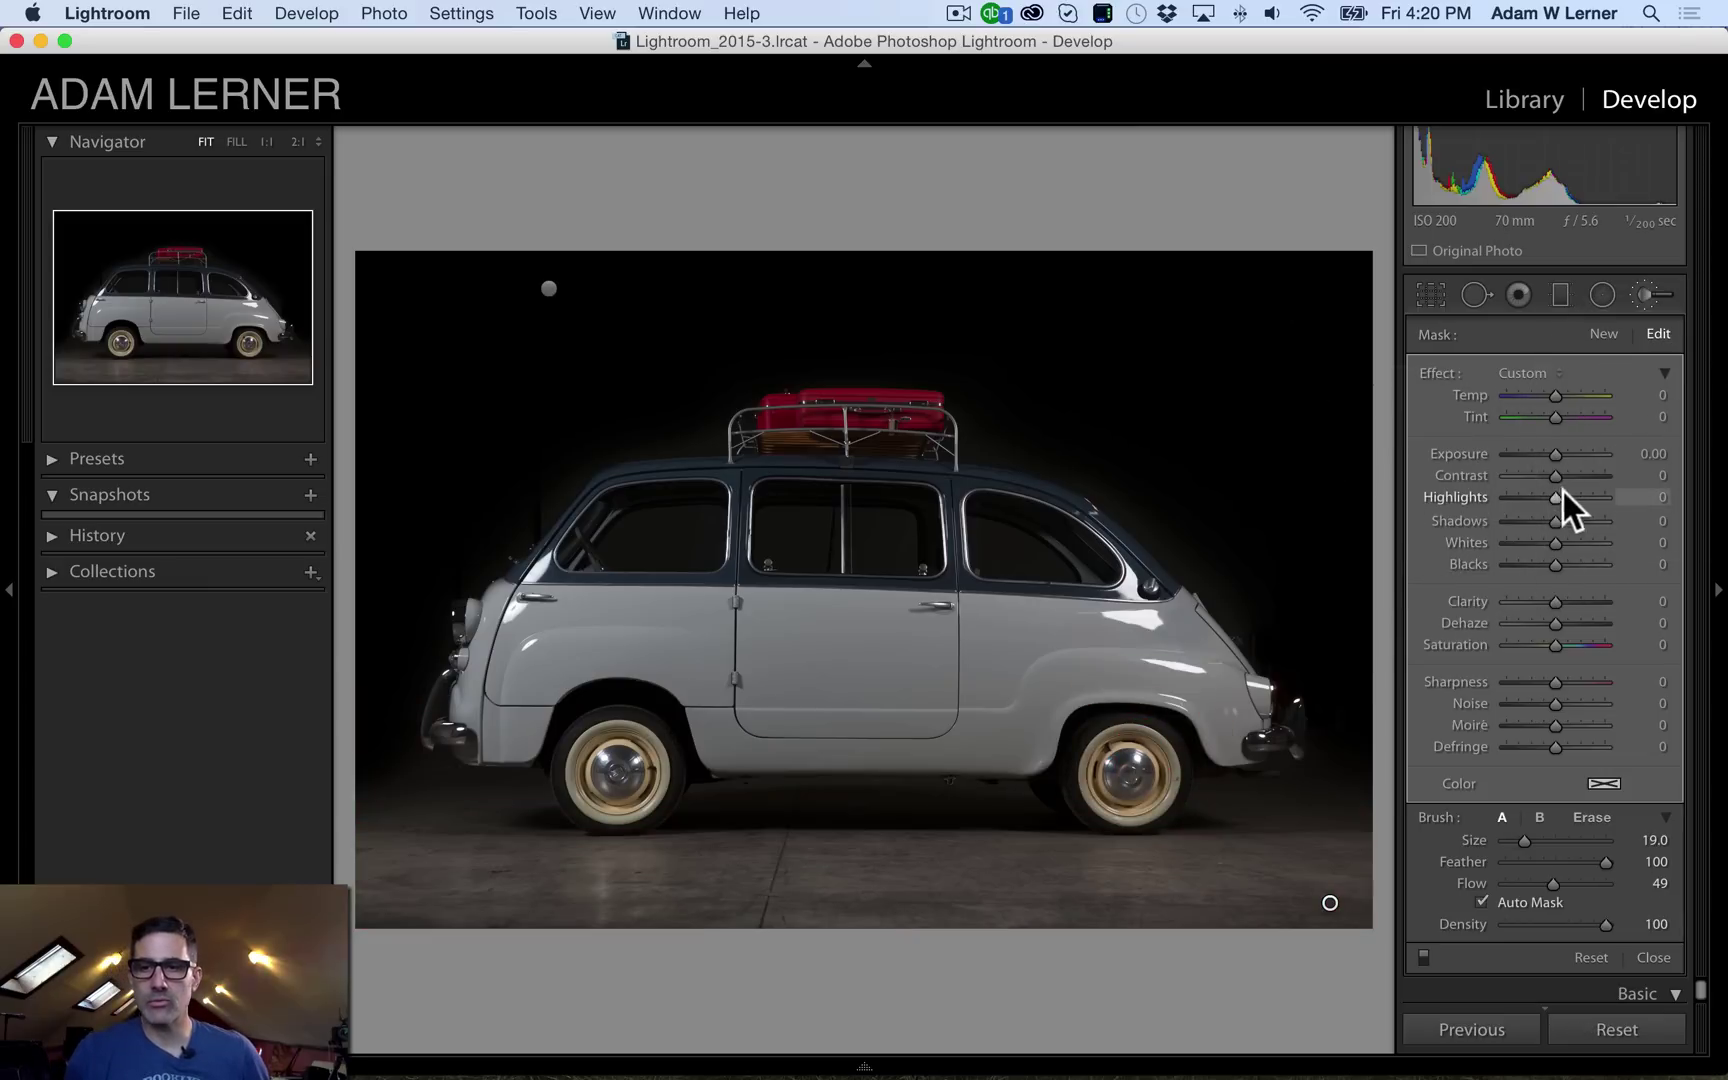
- Give the floor adjustment highlights -43, contrast 16 and clarity 36
{"action": "mouse_move", "coordinate": [1555, 498]}
{"action": "left_mouse_down"}
{"action": "mouse_move", "coordinate": [1535, 498]}
{"action": "mouse_move", "coordinate": [1561, 479]}
{"action": "left_mouse_up"}
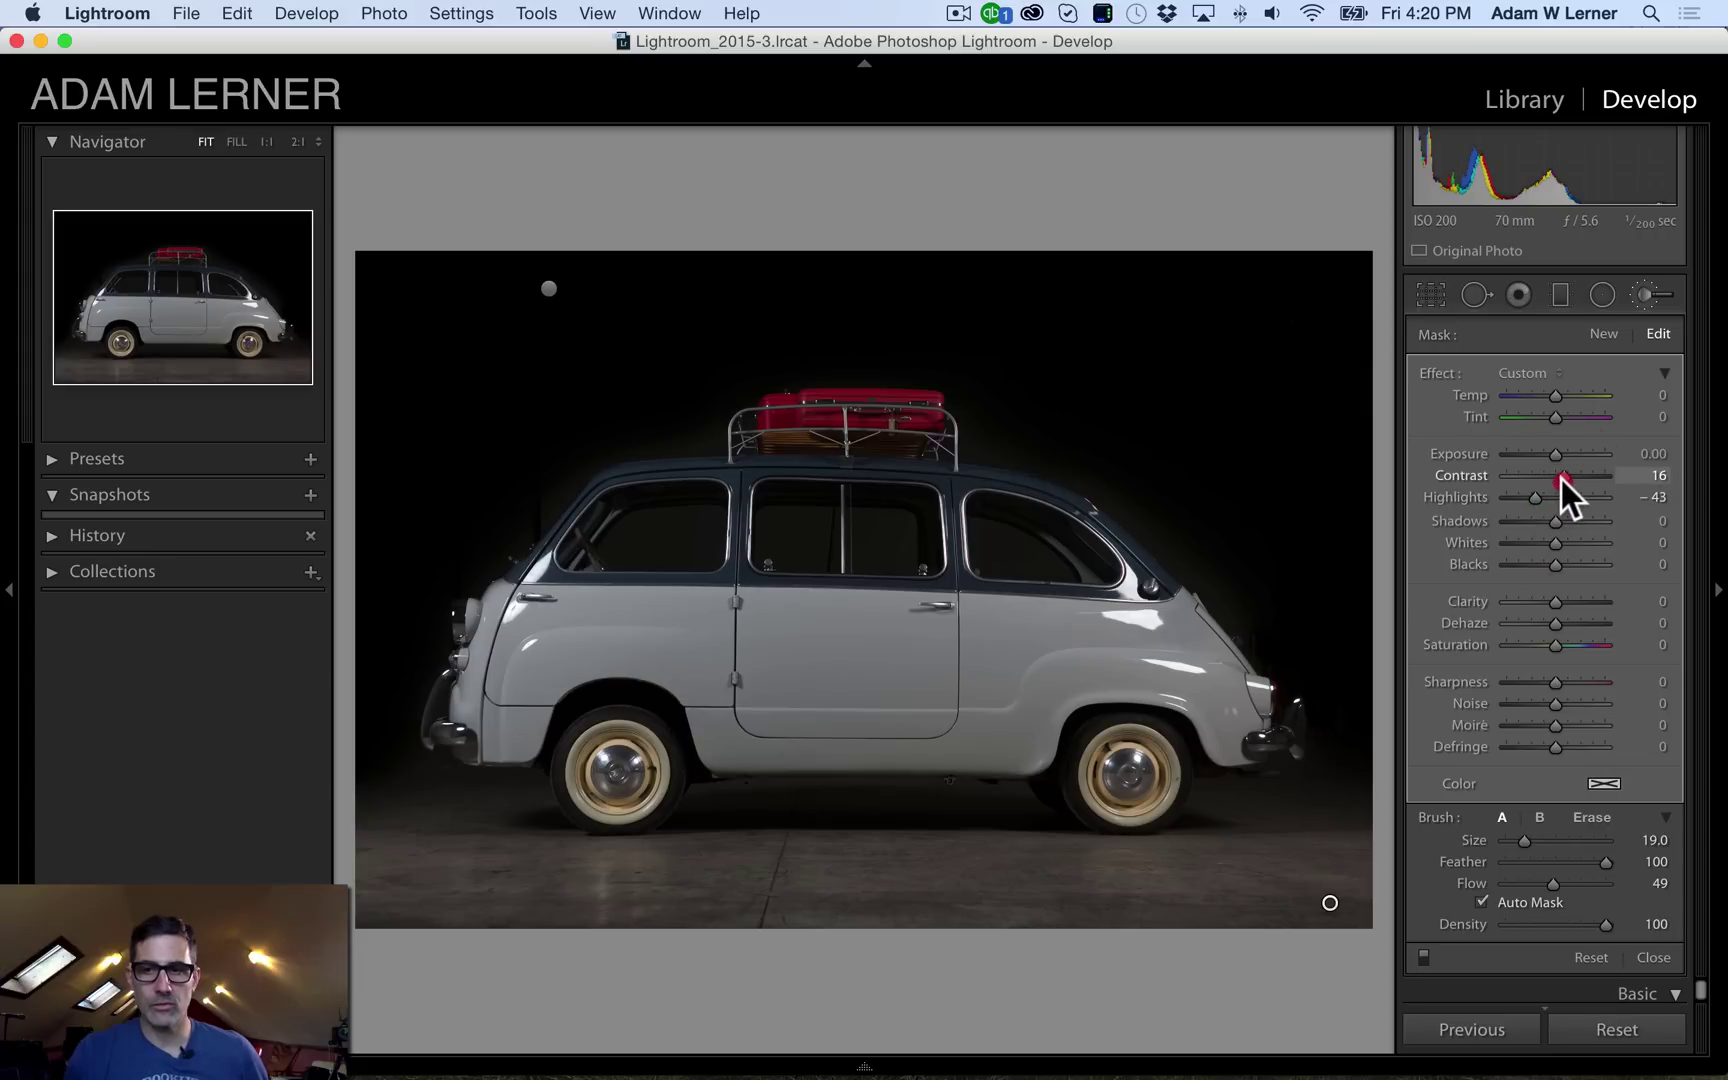
{"action": "mouse_move", "coordinate": [1555, 601]}
{"action": "left_mouse_down"}
{"action": "mouse_move", "coordinate": [1598, 599]}
{"action": "mouse_move", "coordinate": [1570, 598]}
{"action": "left_mouse_up"}
{"action": "key", "text": "Down"}
{"action": "key", "text": "Down"}
{"action": "left_click", "coordinate": [1571, 598]}
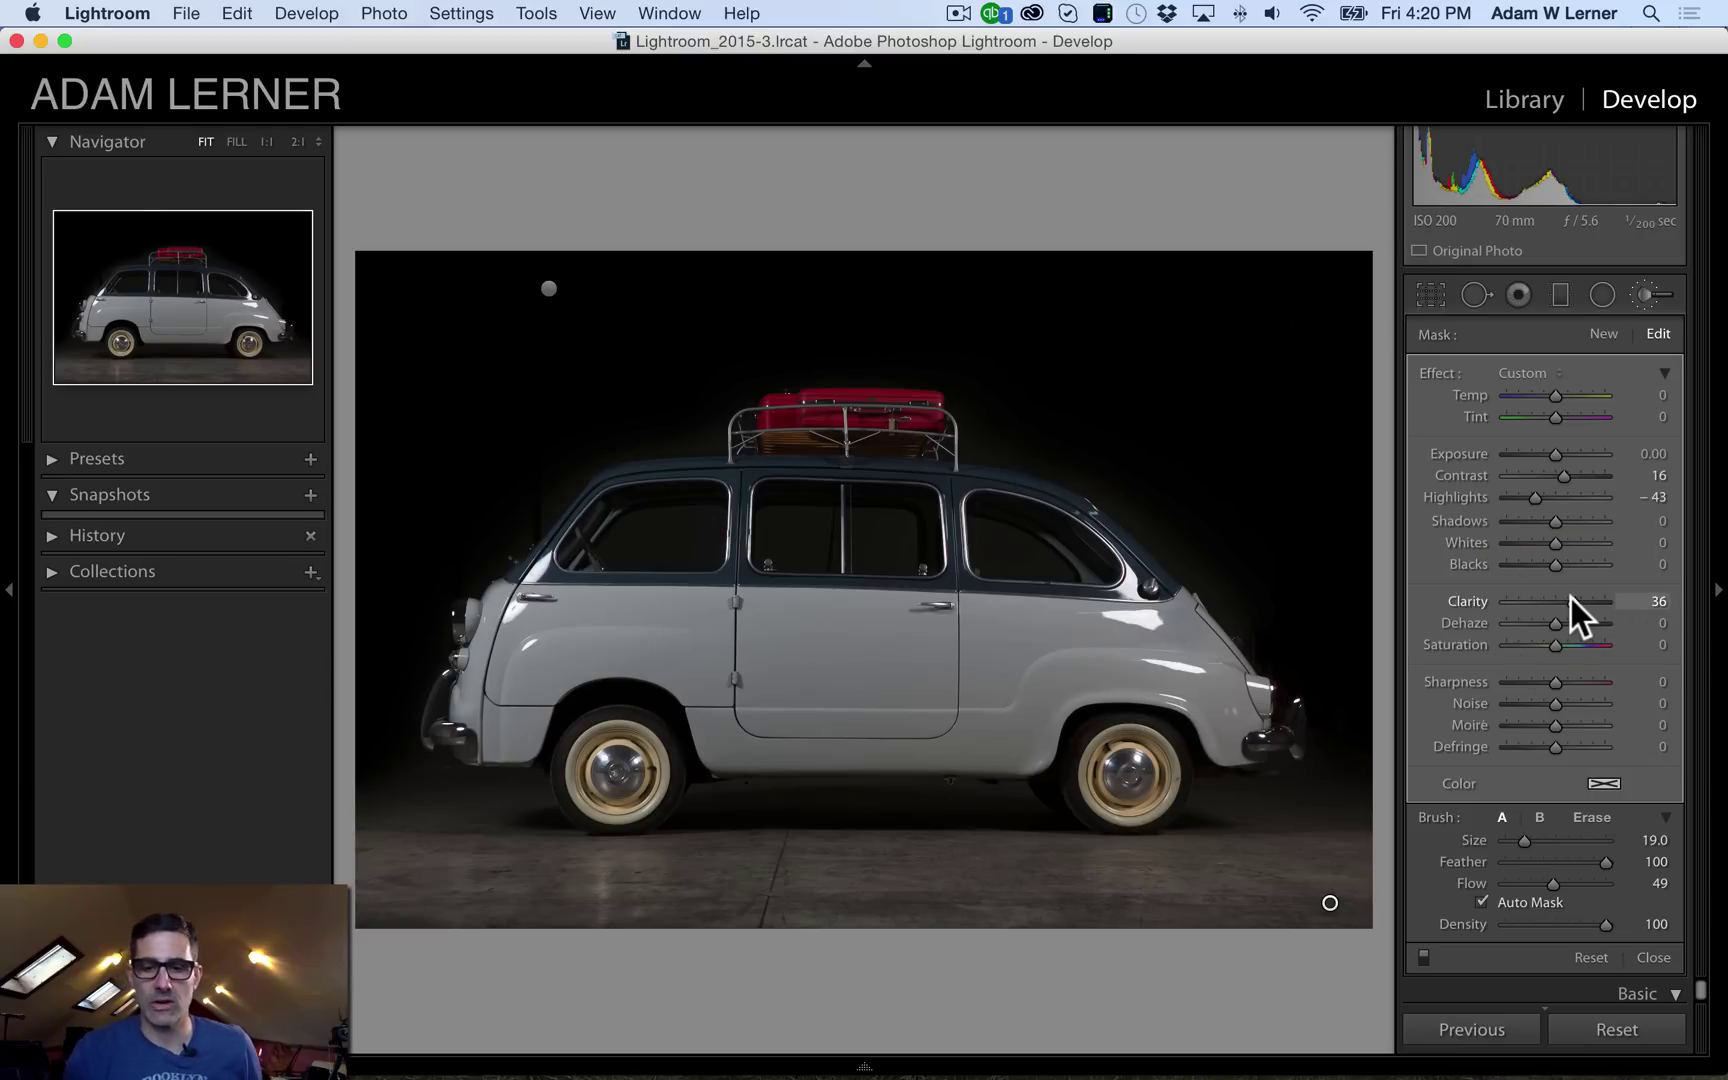
- Raise the whole photo's clarity to +43 and whites to +20, comparing against the before view
{"action": "key", "text": "k"}
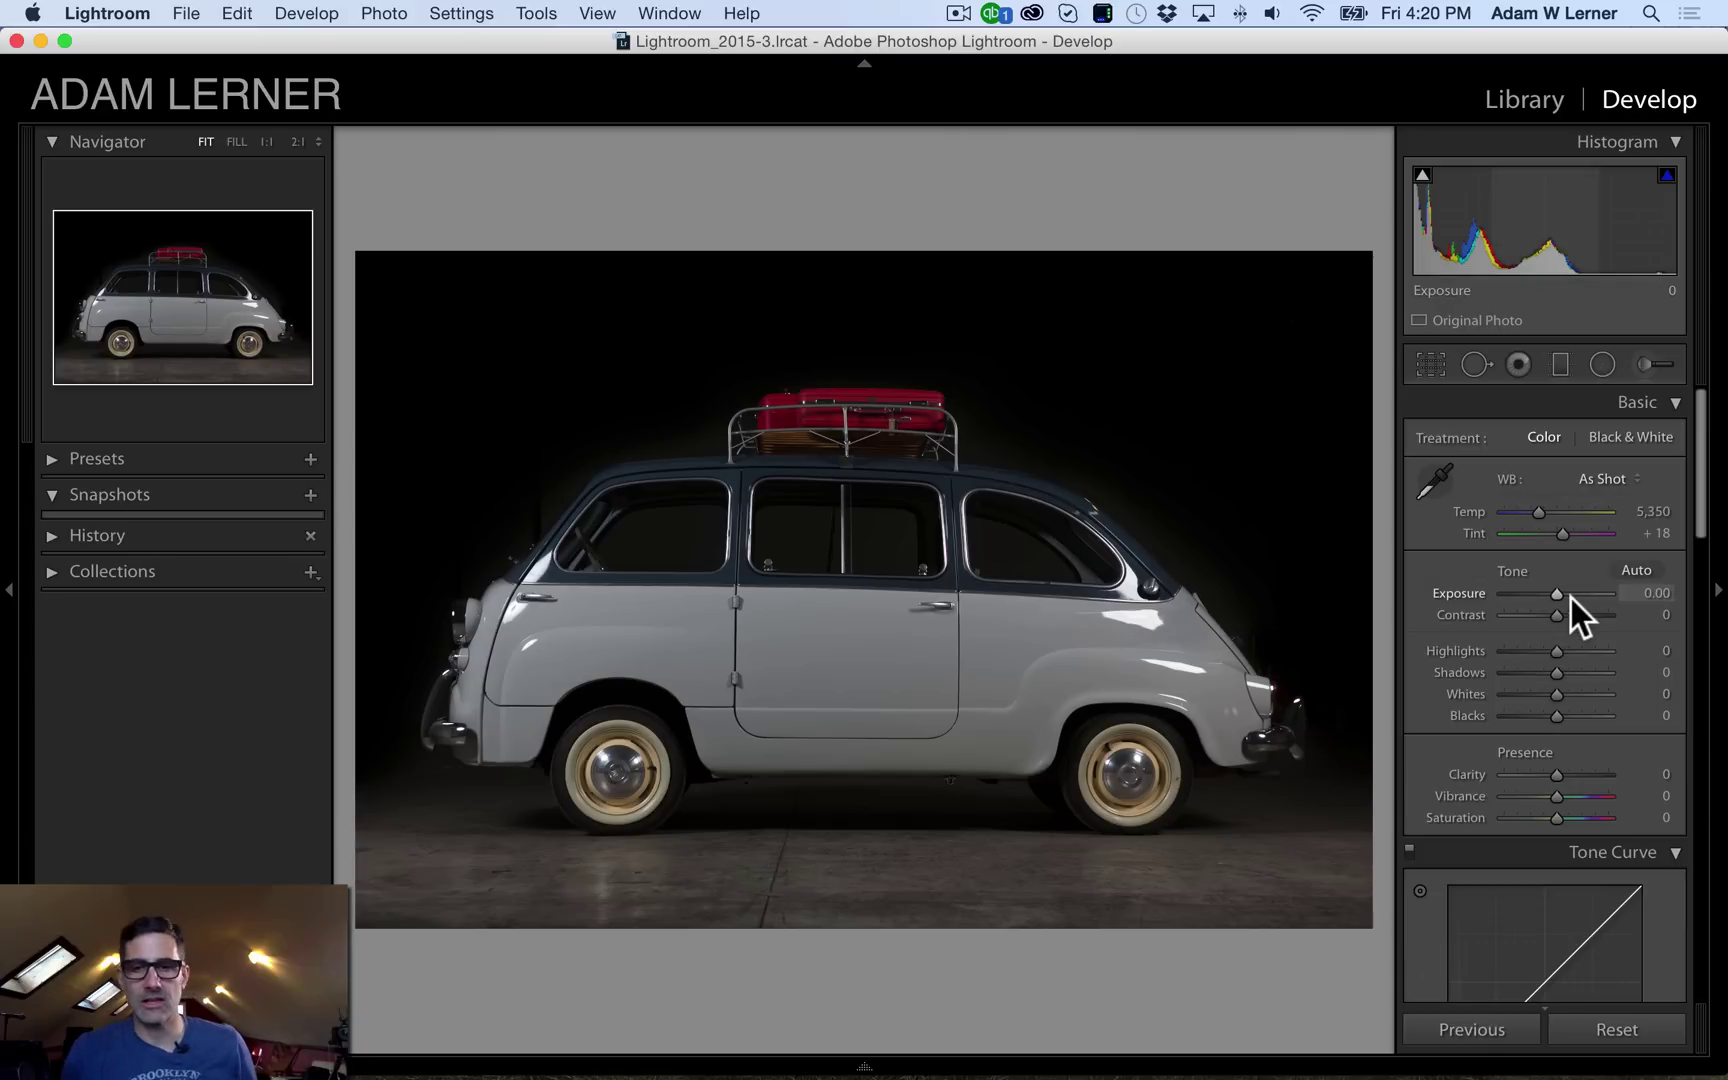
{"action": "scroll", "coordinate": [1540, 610], "scroll_direction": "down", "scroll_amount": 2}
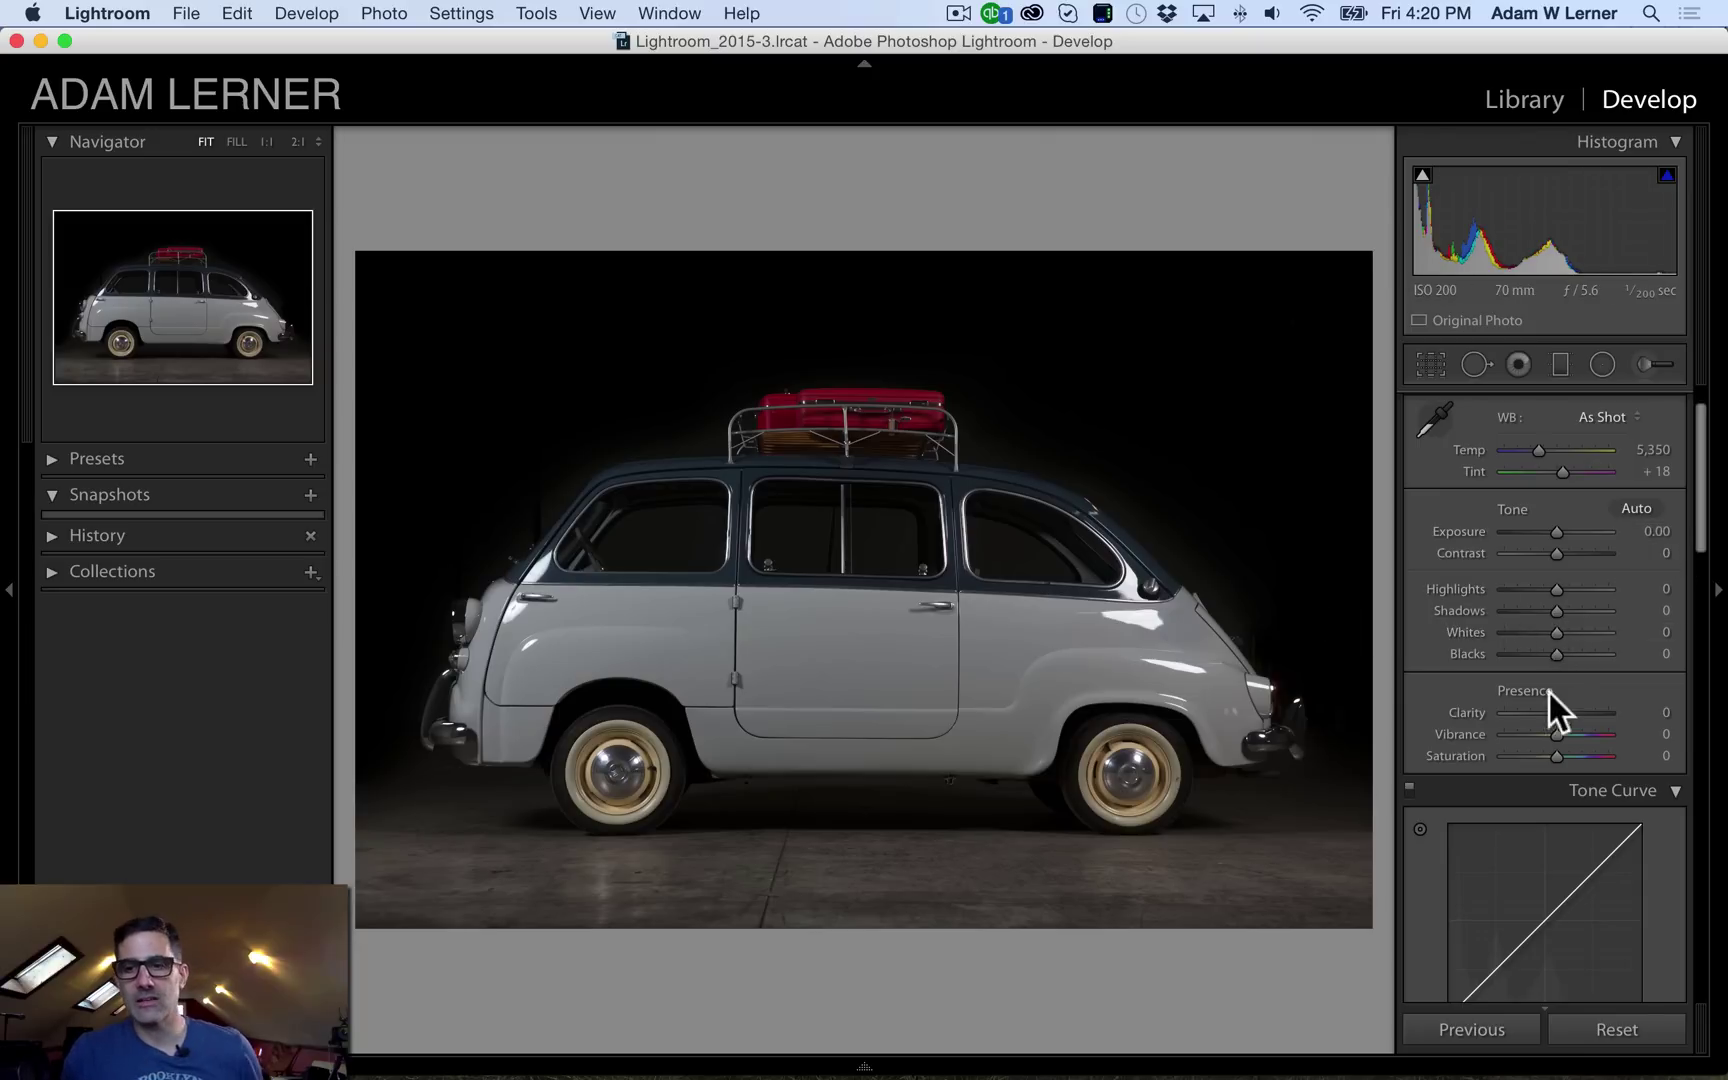
{"action": "left_click_drag", "start_coordinate": [1559, 707], "coordinate": [1565, 707]}
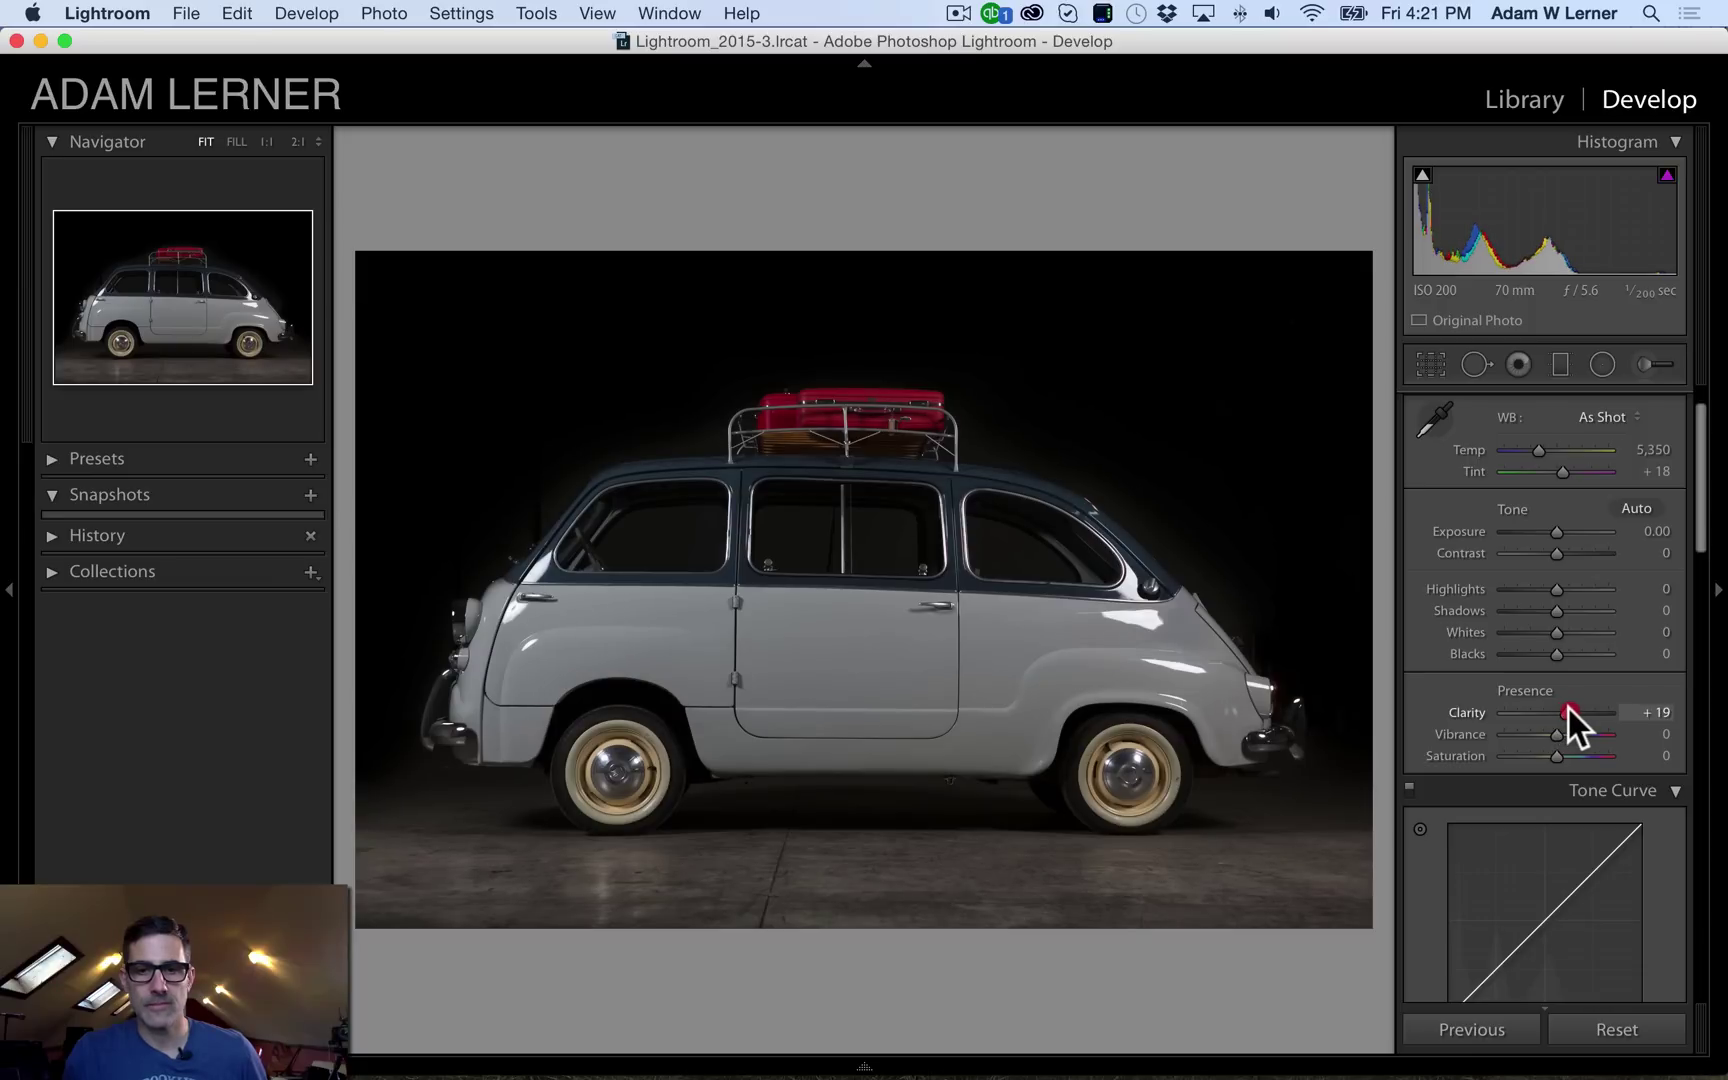
{"action": "left_click_drag", "start_coordinate": [1567, 707], "coordinate": [1580, 707]}
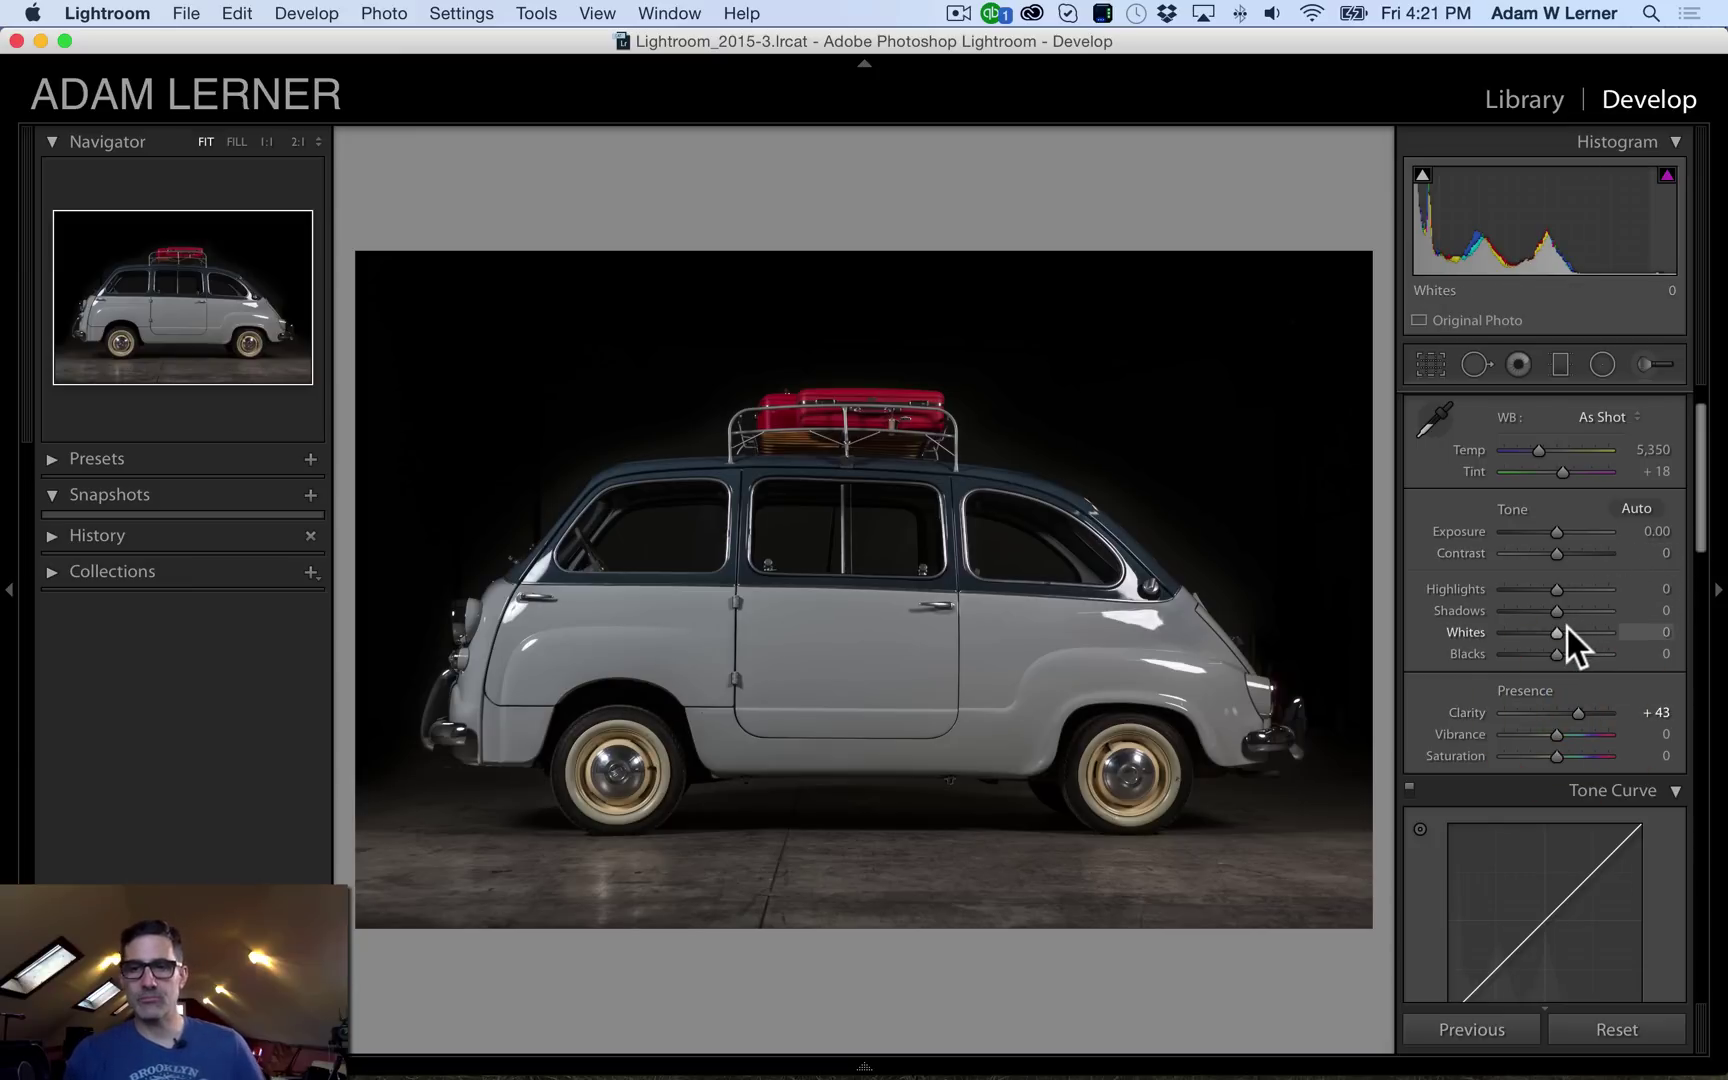
{"action": "left_click_drag", "start_coordinate": [1557, 630], "coordinate": [1567, 630]}
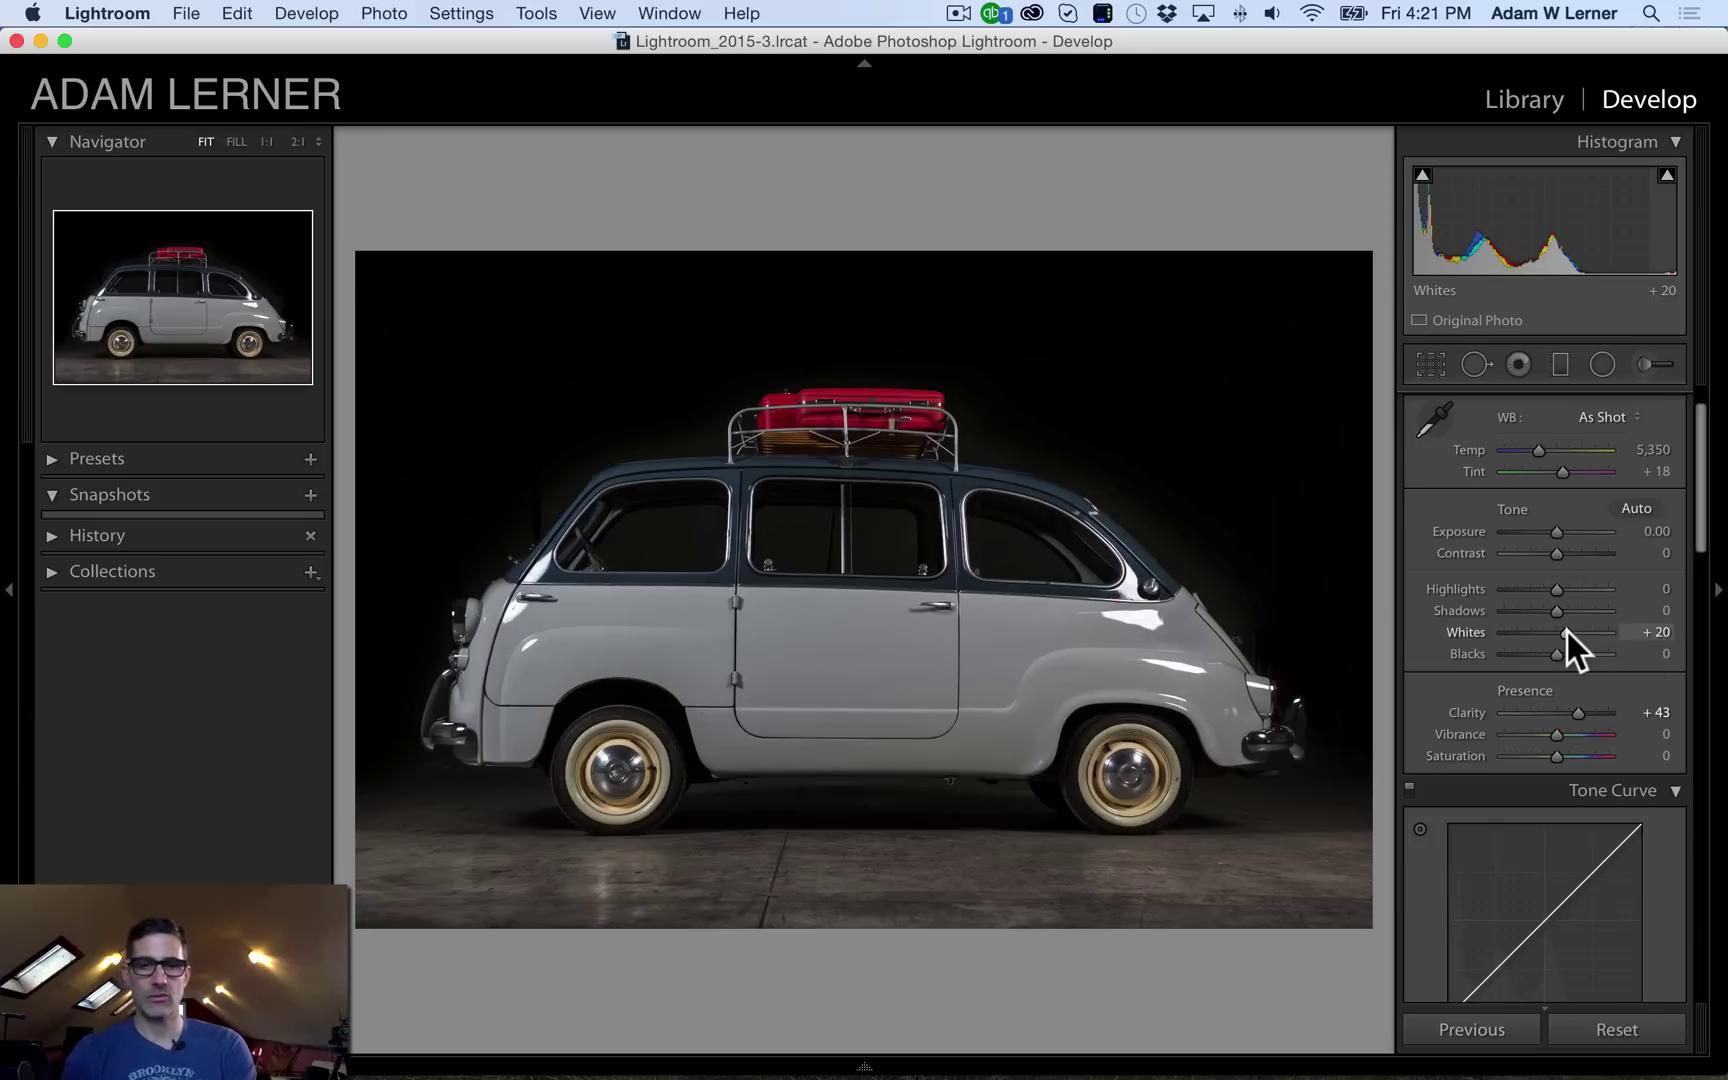
{"action": "key", "text": "backslash"}
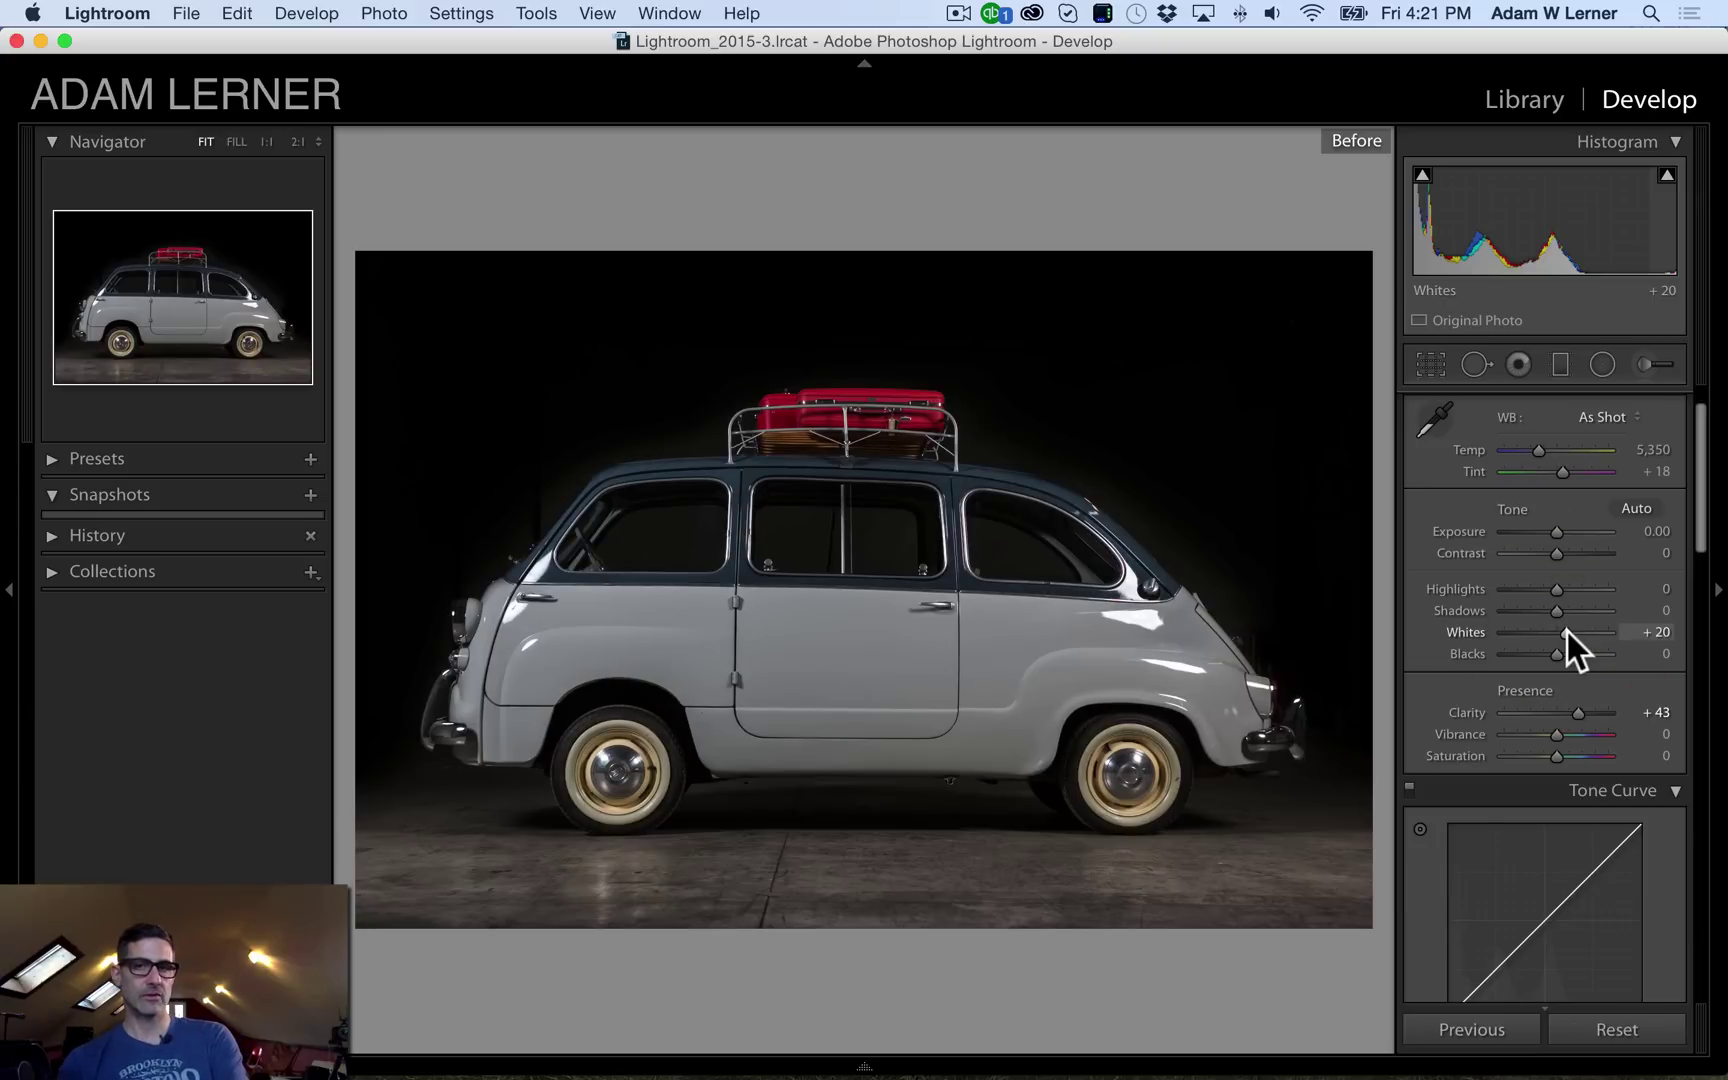
{"action": "key", "text": "backslash"}
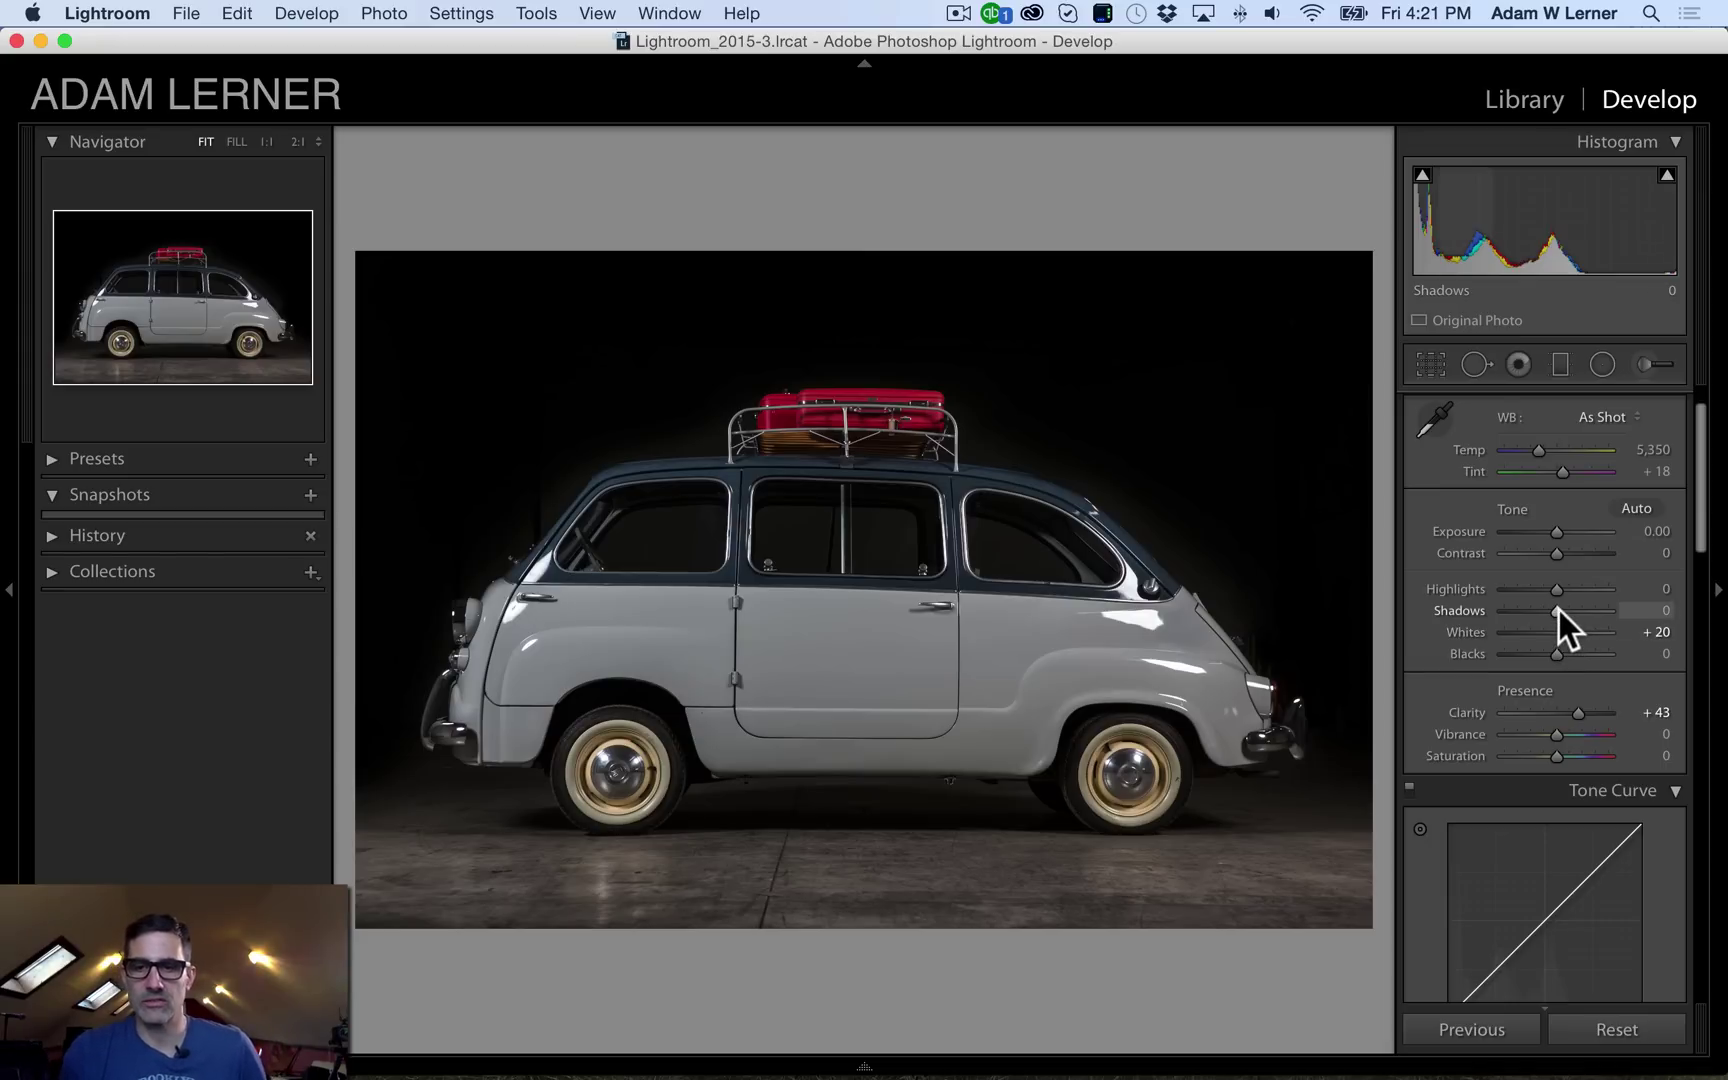
- Lower global highlights to -8 while checking clipping, and set the temperature to 5,250
{"action": "mouse_move", "coordinate": [1554, 587]}
{"action": "left_mouse_down"}
{"action": "mouse_move", "coordinate": [1458, 590]}
{"action": "mouse_move", "coordinate": [1554, 589]}
{"action": "left_mouse_up"}
{"action": "key", "text": "alt"}
{"action": "double_click", "coordinate": [1458, 591]}
{"action": "key", "text": "alt"}
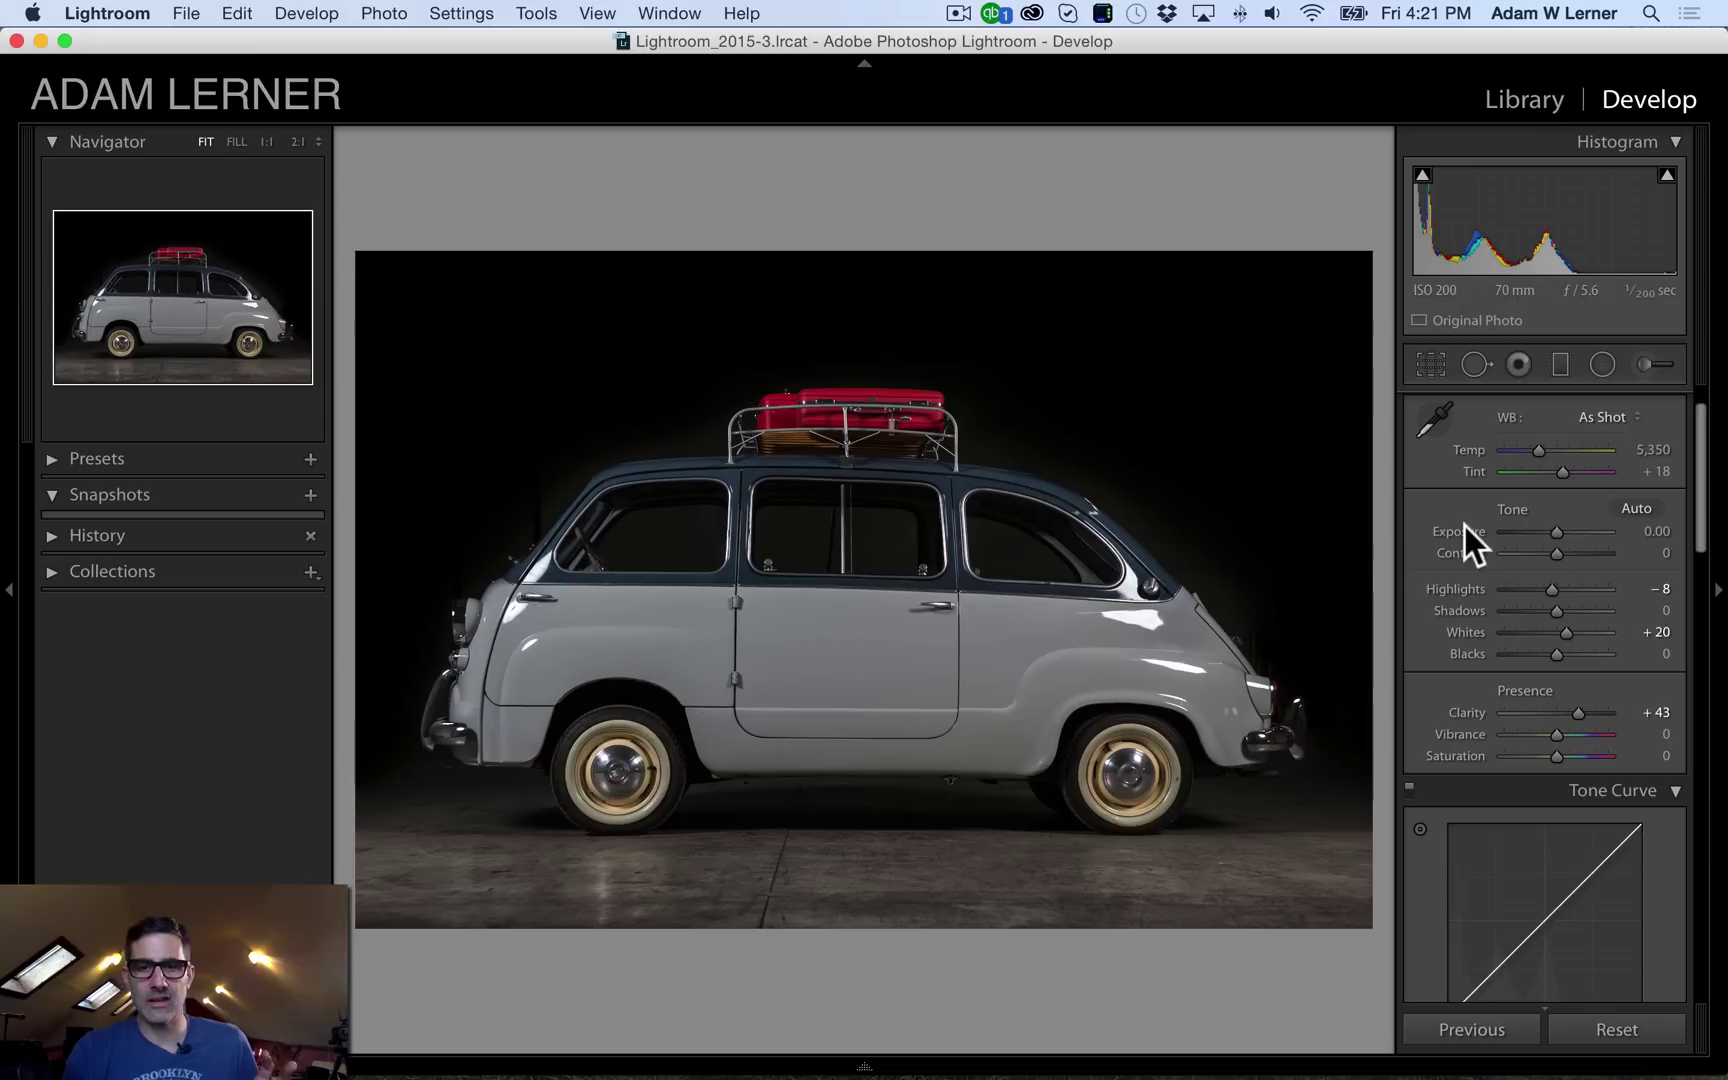
{"action": "left_click", "coordinate": [1648, 449]}
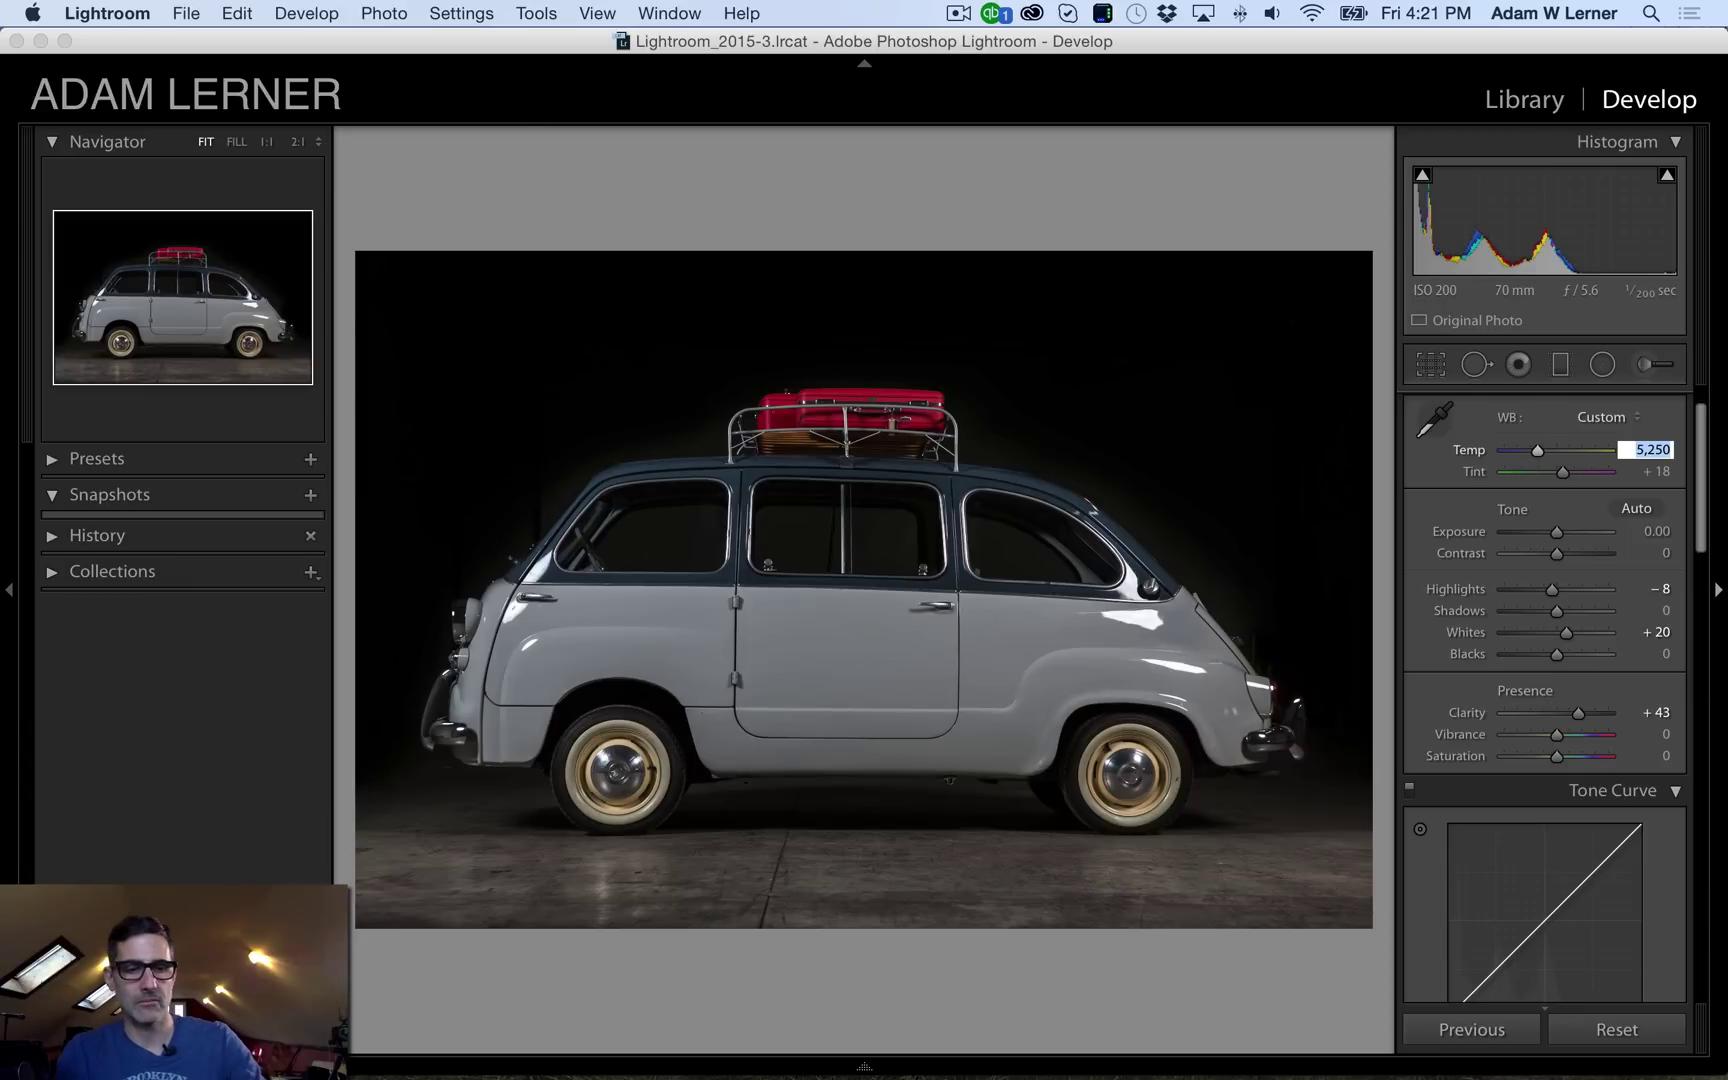
{"action": "scroll", "coordinate": [1535, 657], "scroll_direction": "down", "scroll_amount": 5}
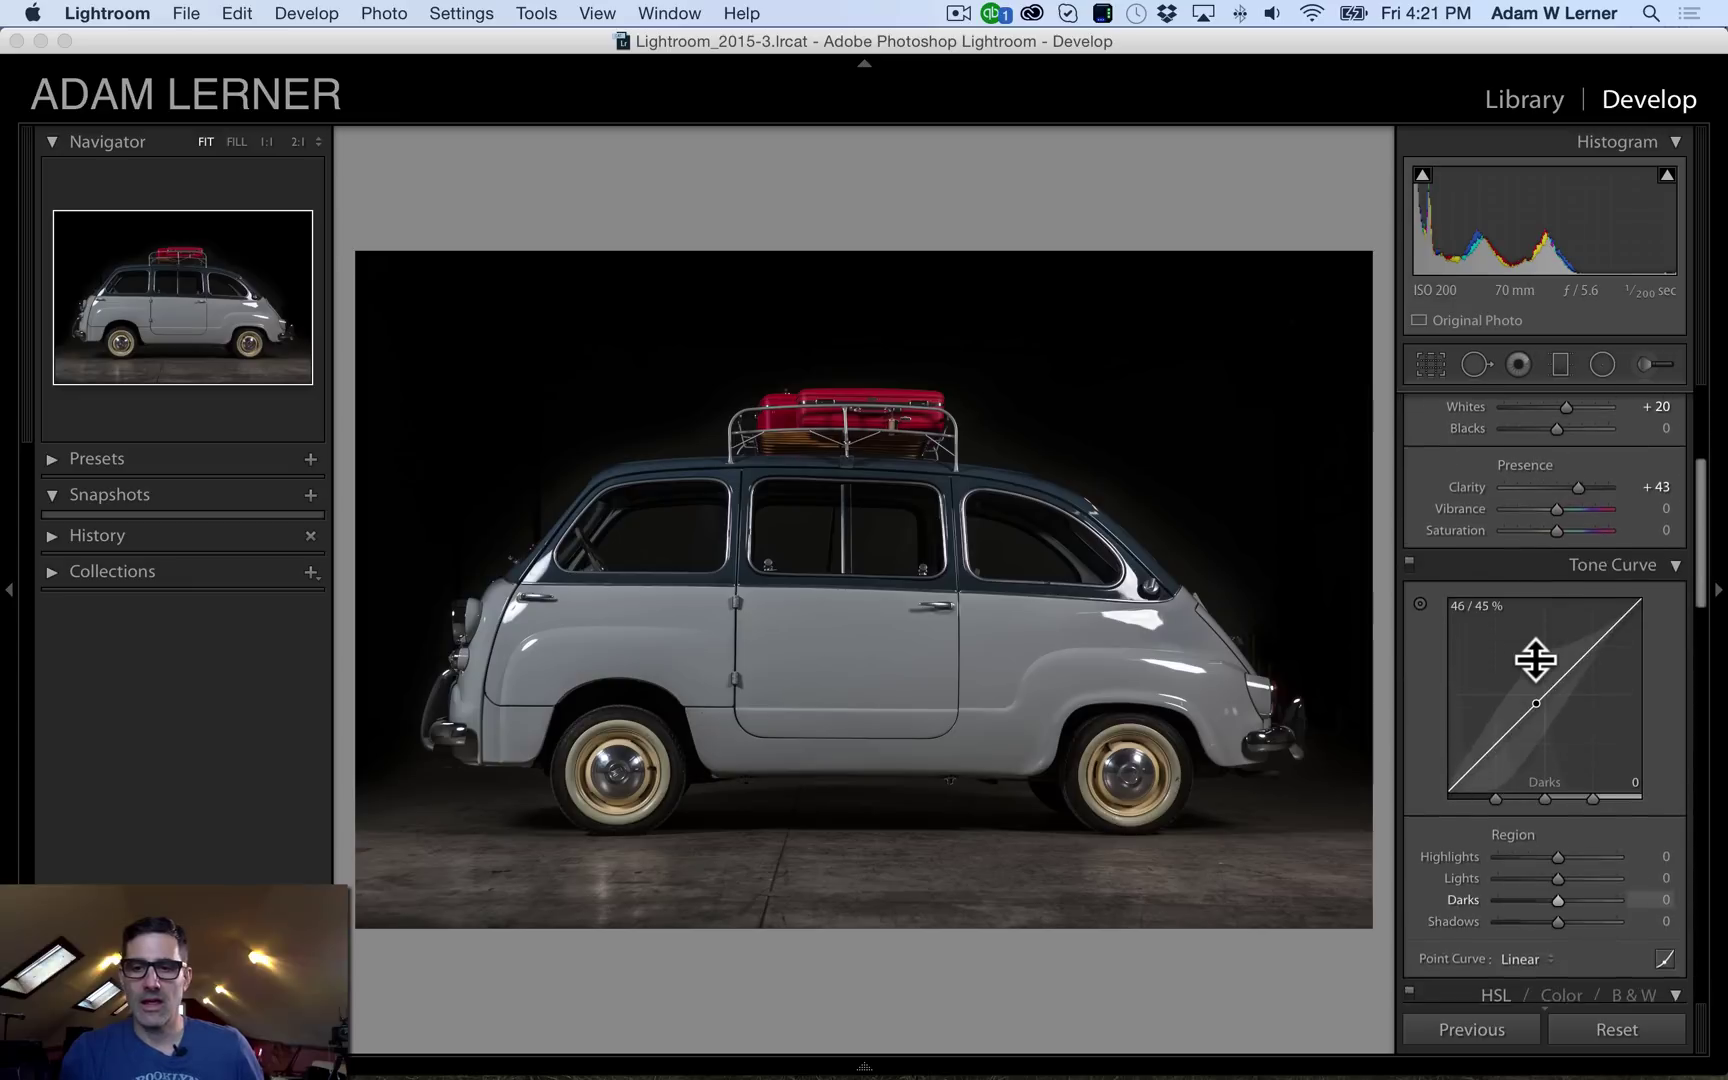